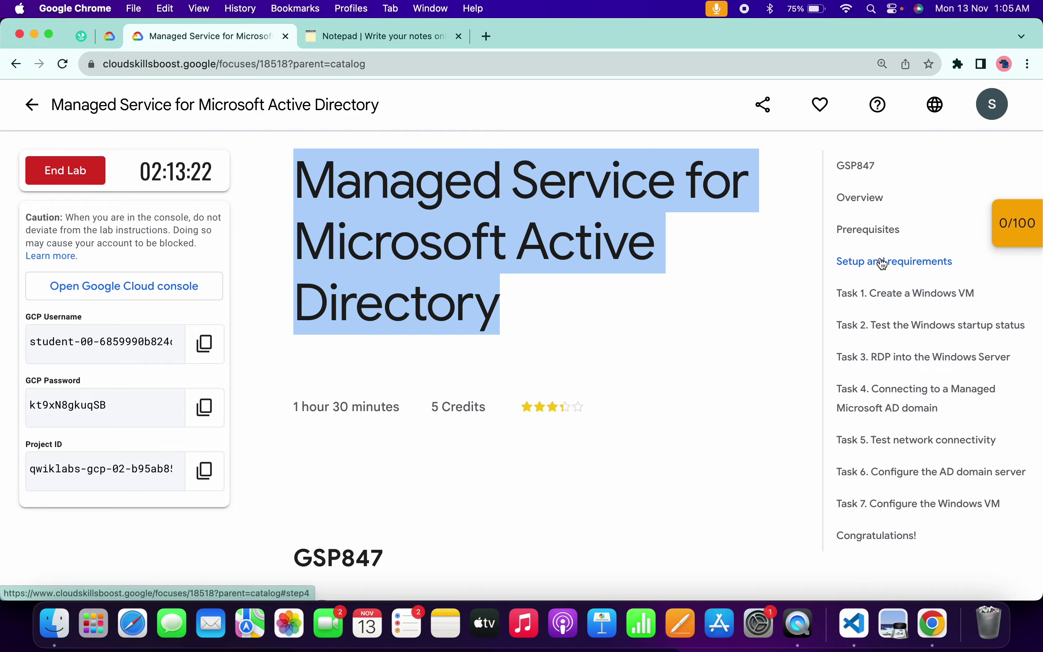
# - Open the lab's Microsoft Active Directory deployment link from "Provision a domain" in the incognito window and go to the product page
pyautogui.click(880, 262)
pyautogui.scroll(-5, 559, 334)
pyautogui.scroll(-15, 557, 329)
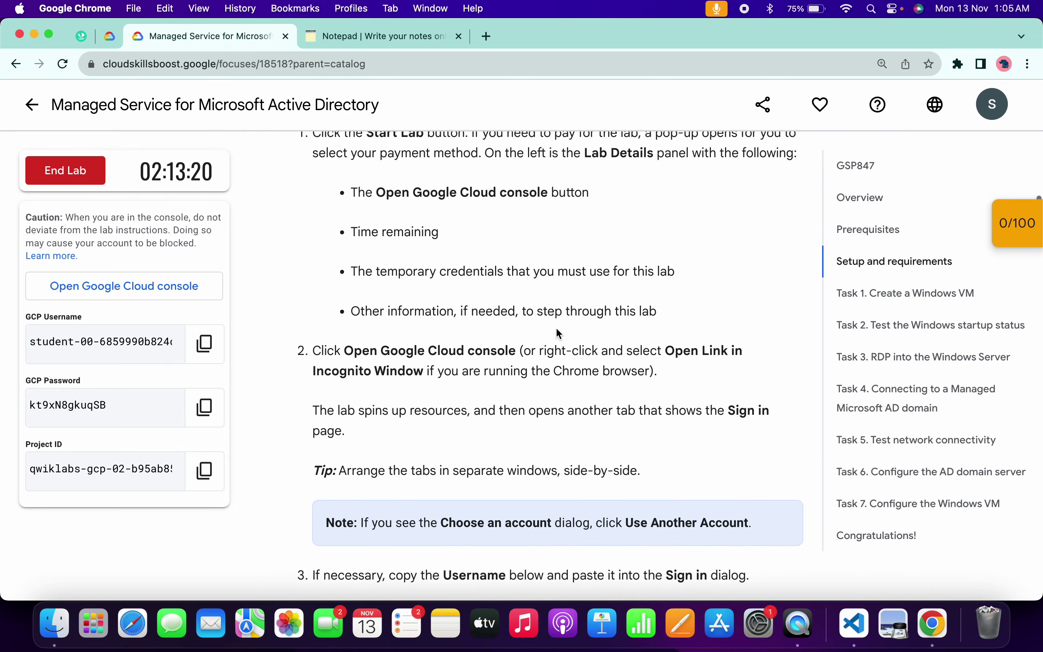
pyautogui.scroll(-10, 559, 334)
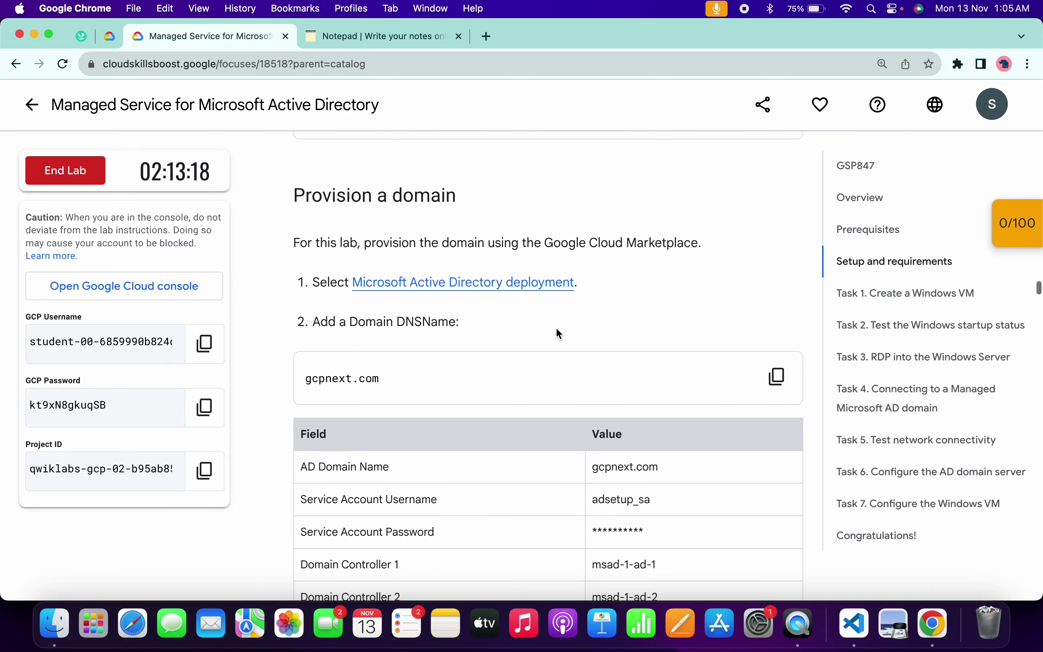
pyautogui.rightClick(496, 285)
pyautogui.click(598, 324)
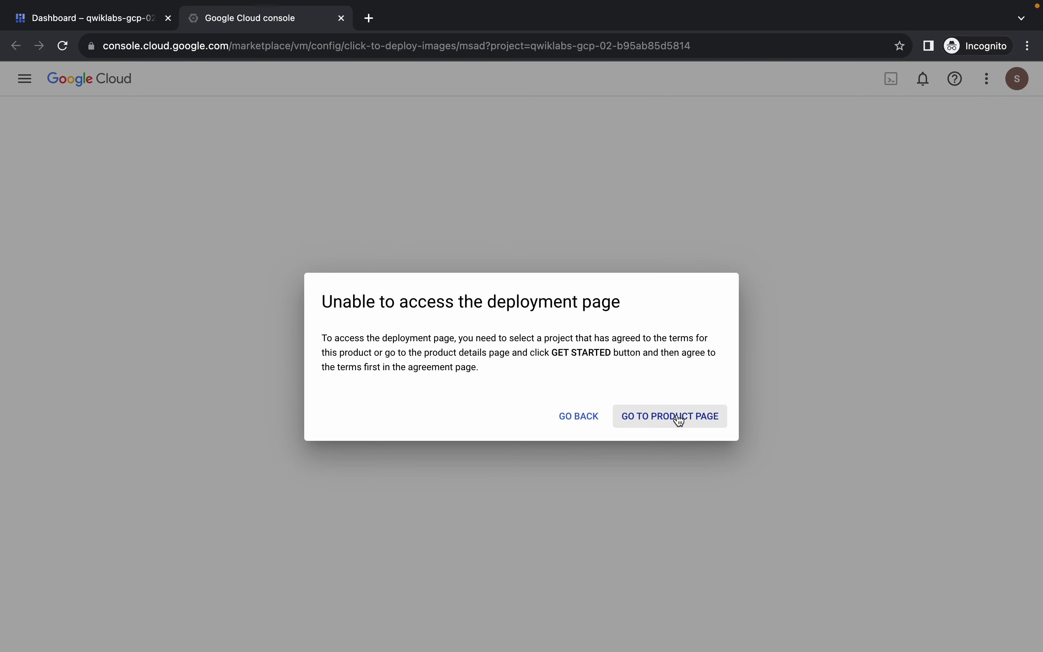
pyautogui.click(680, 419)
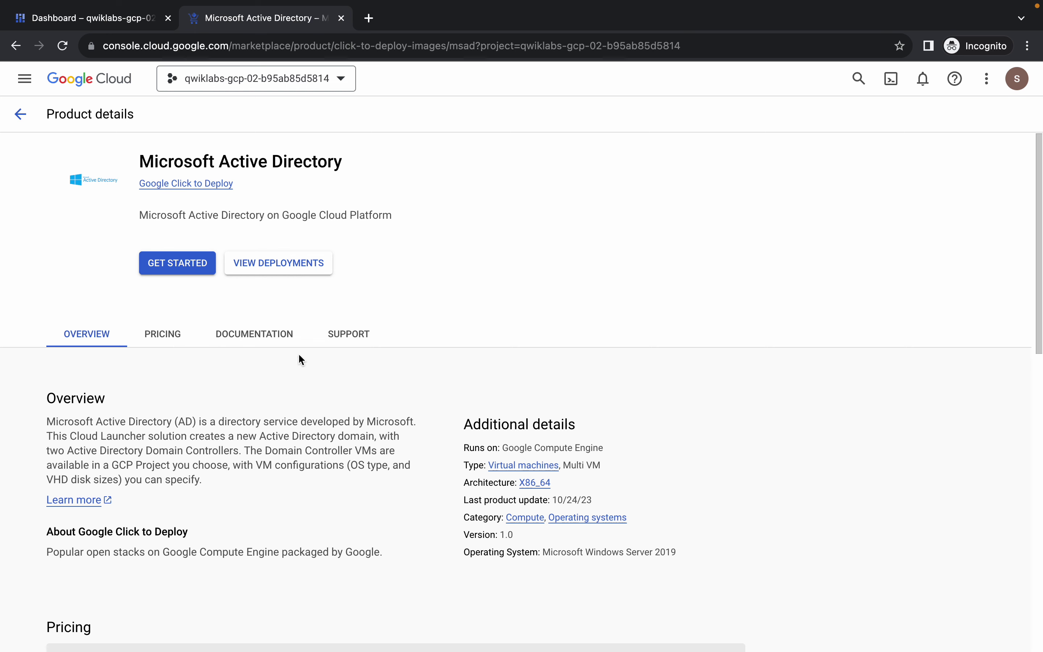
# - Agree to the Marketplace terms for Microsoft Active Directory and launch its new deployment configuration
pyautogui.click(171, 271)
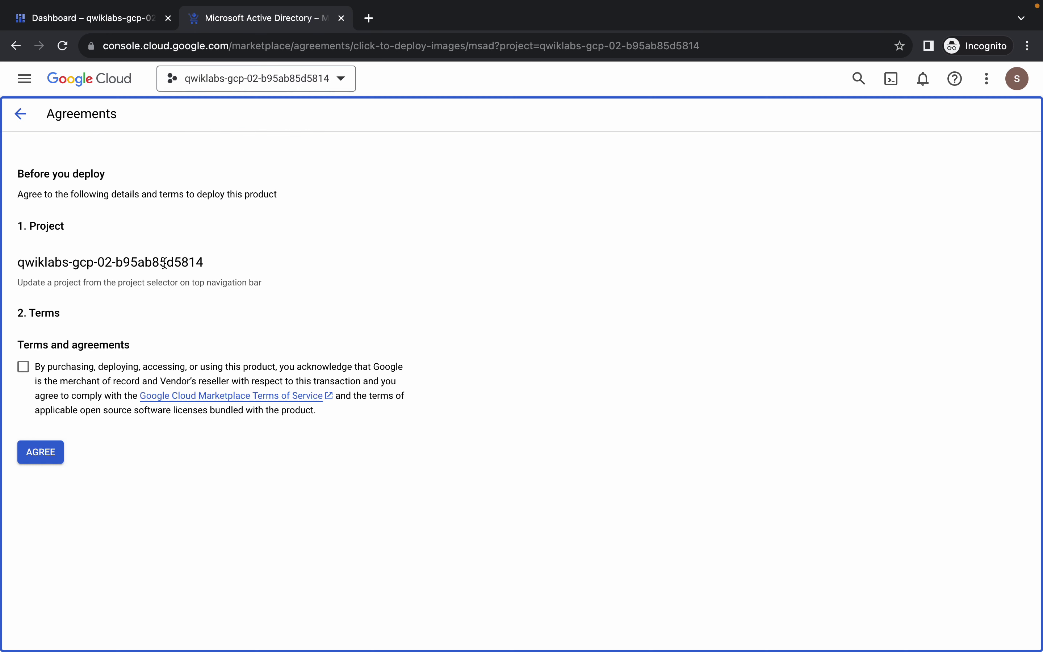
pyautogui.click(23, 367)
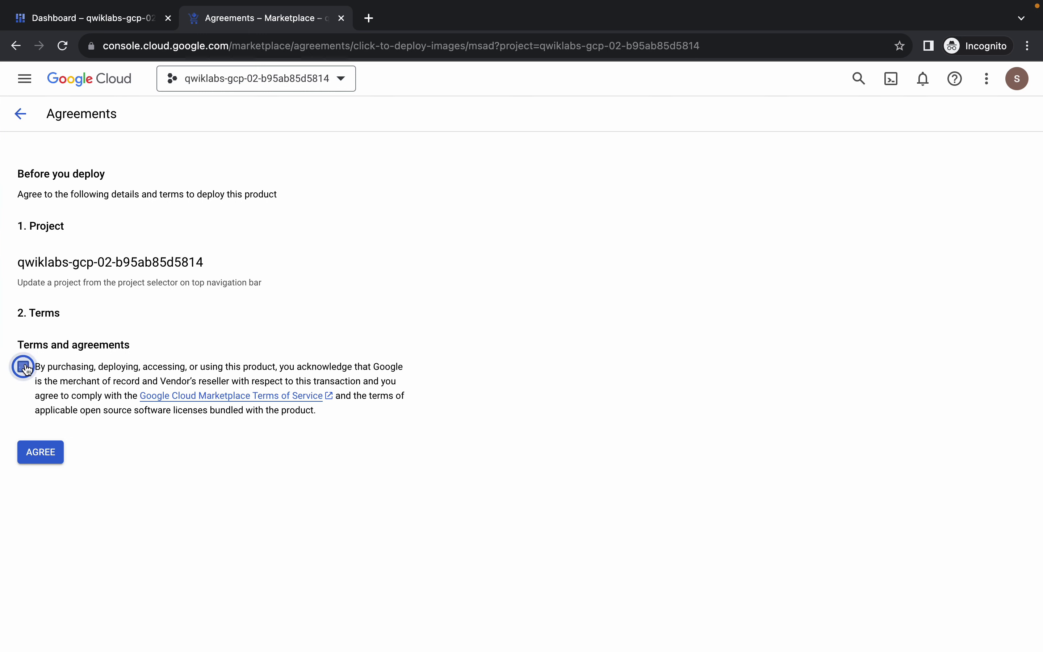
pyautogui.click(39, 450)
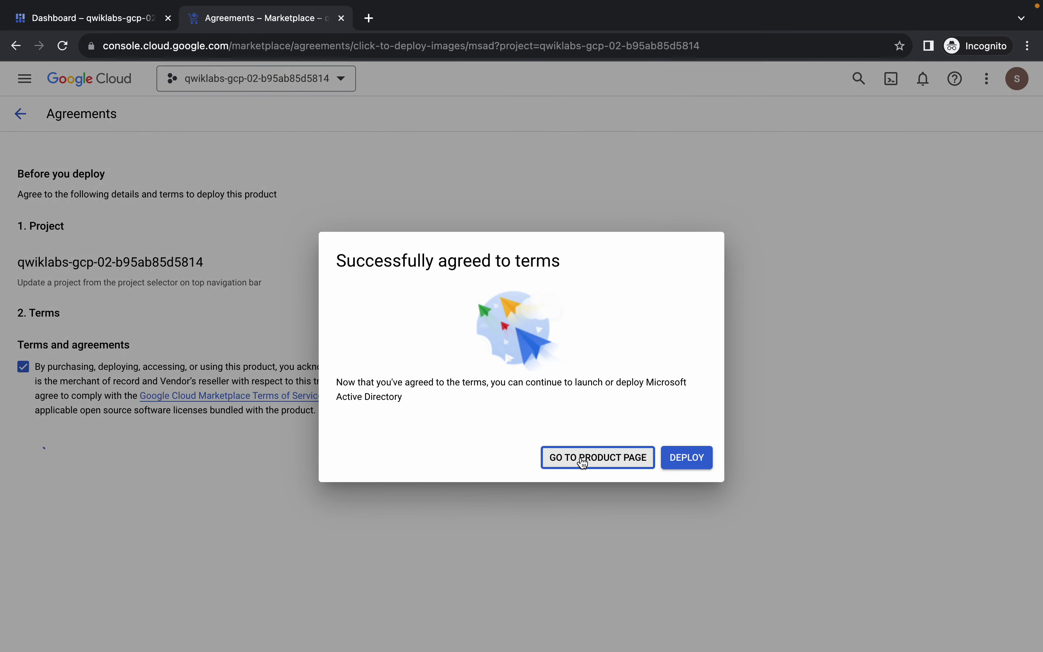
pyautogui.click(582, 460)
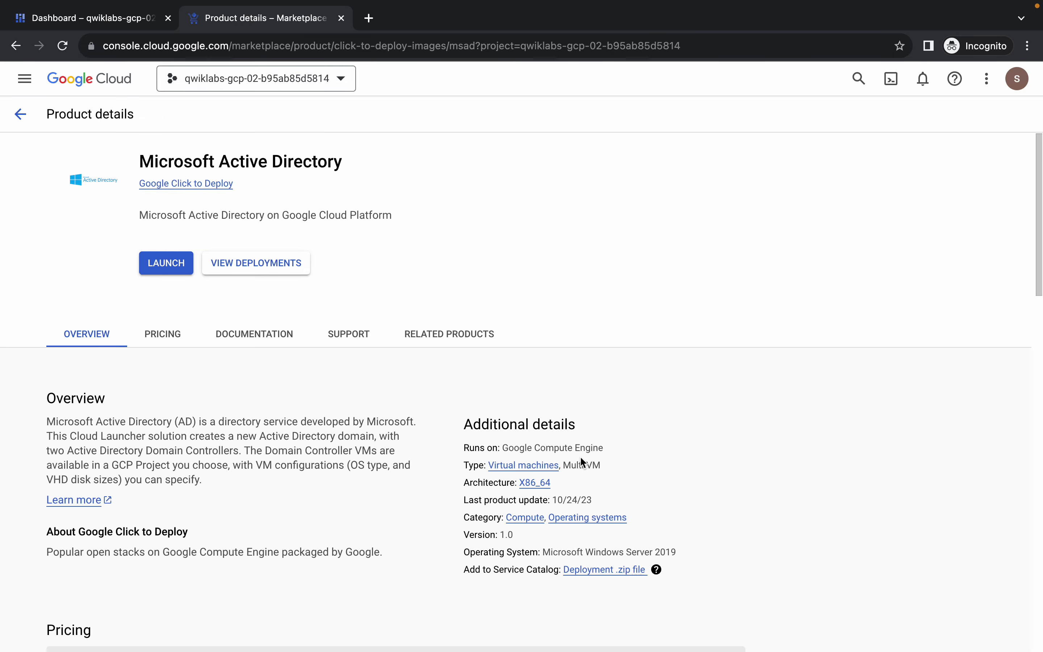
pyautogui.click(154, 267)
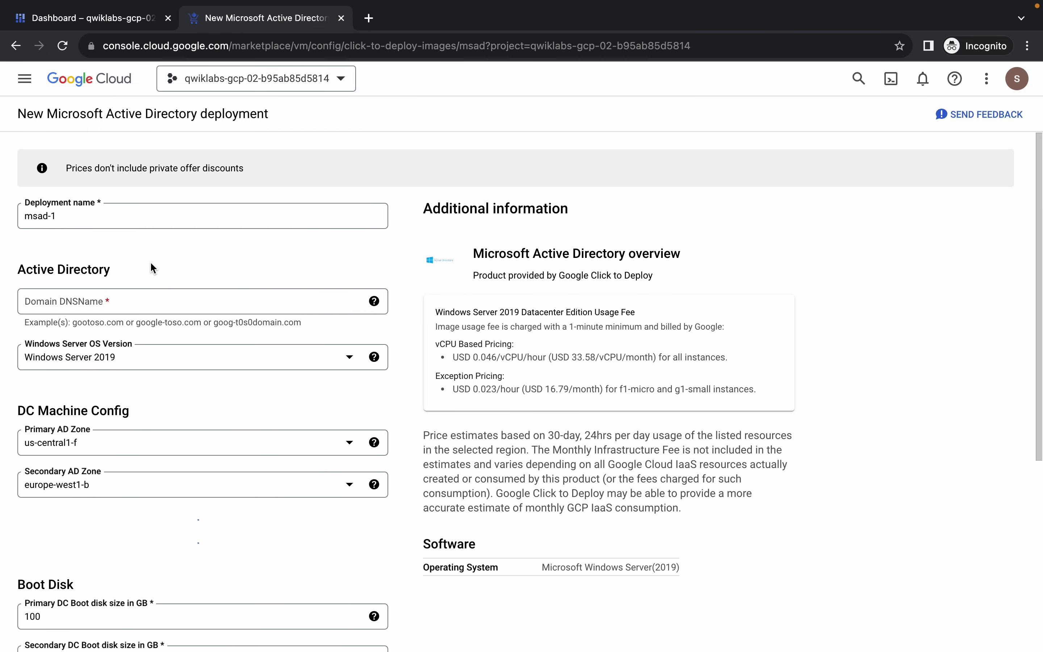
# - Copy the domain name from the lab instructions and set the deployment's Domain DNSName to gcpnext.com
pyautogui.hotkey('ctrl', 'Left')
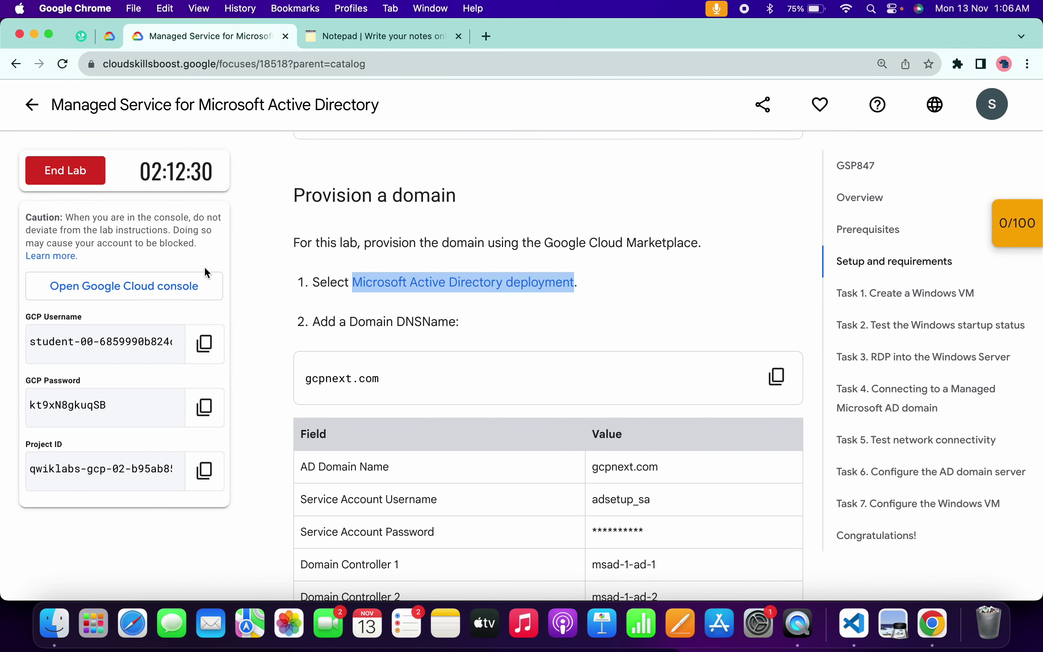
pyautogui.scroll(-2, 392, 329)
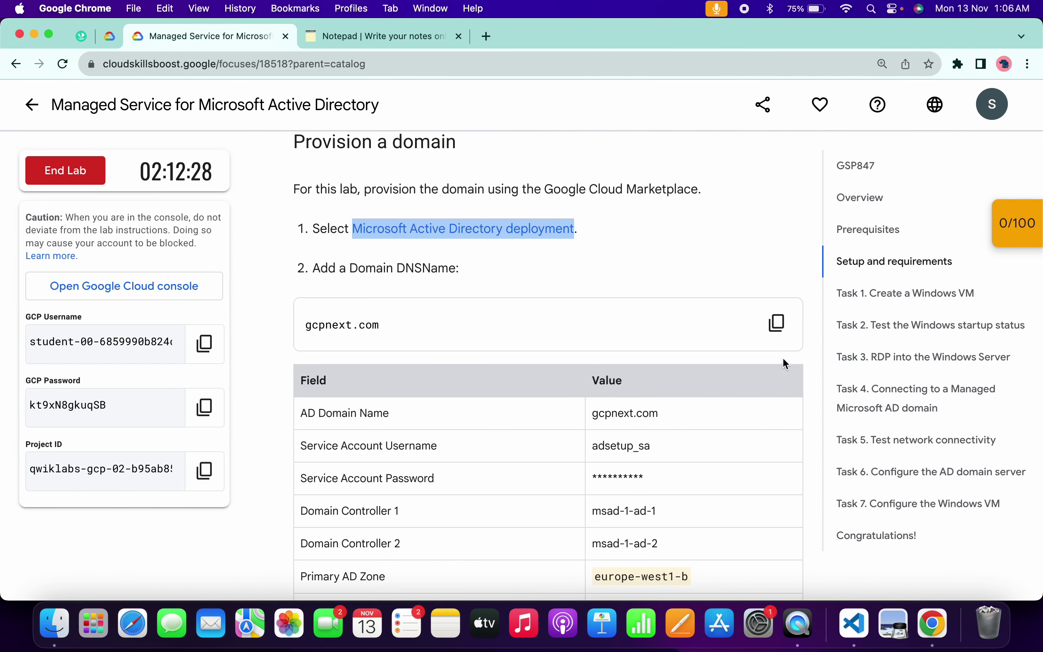
pyautogui.click(789, 332)
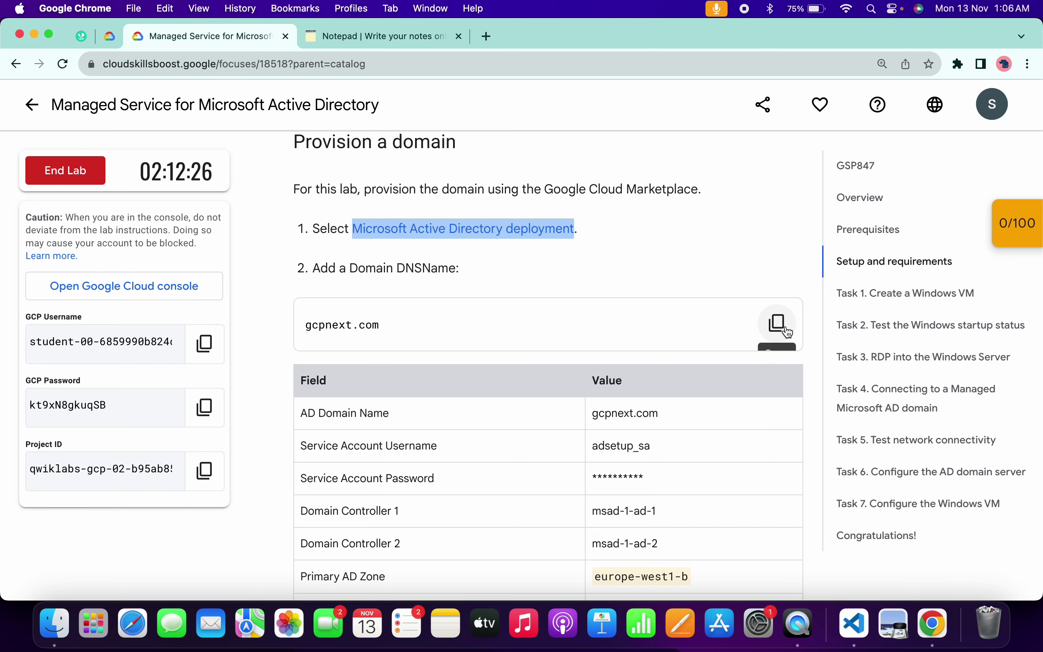
pyautogui.click(789, 332)
pyautogui.hotkey('ctrl', 'Right')
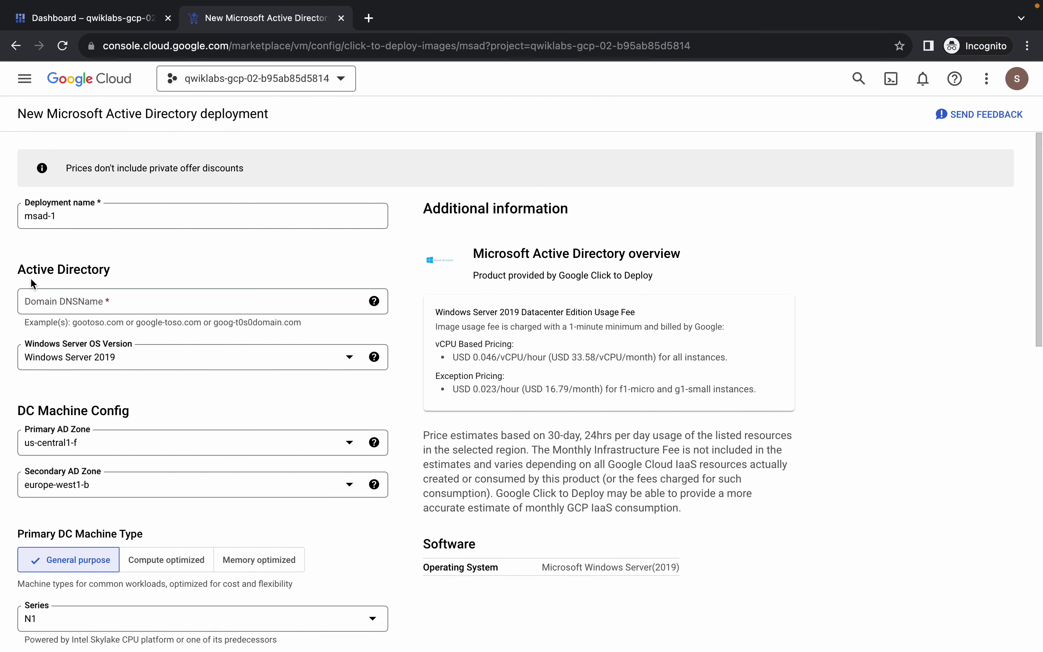
pyautogui.click(84, 299)
pyautogui.press('super+v')
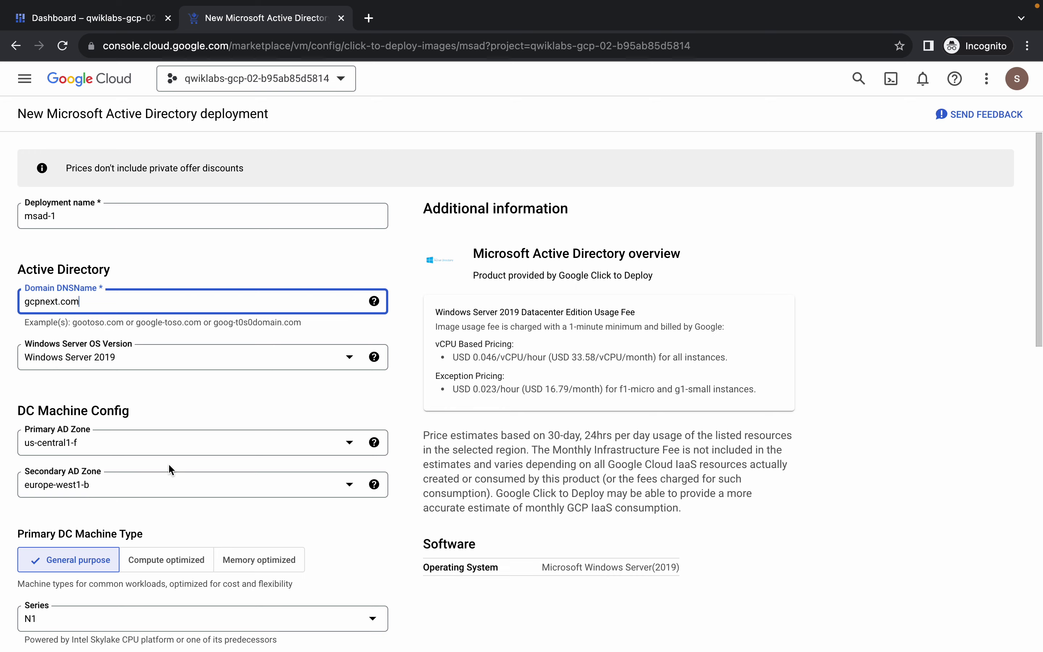
# - Copy the primary zone from the lab's value table and set the Primary AD Zone to europe-west1-b
pyautogui.hotkey('ctrl', 'Left')
pyautogui.scroll(-5, 599, 395)
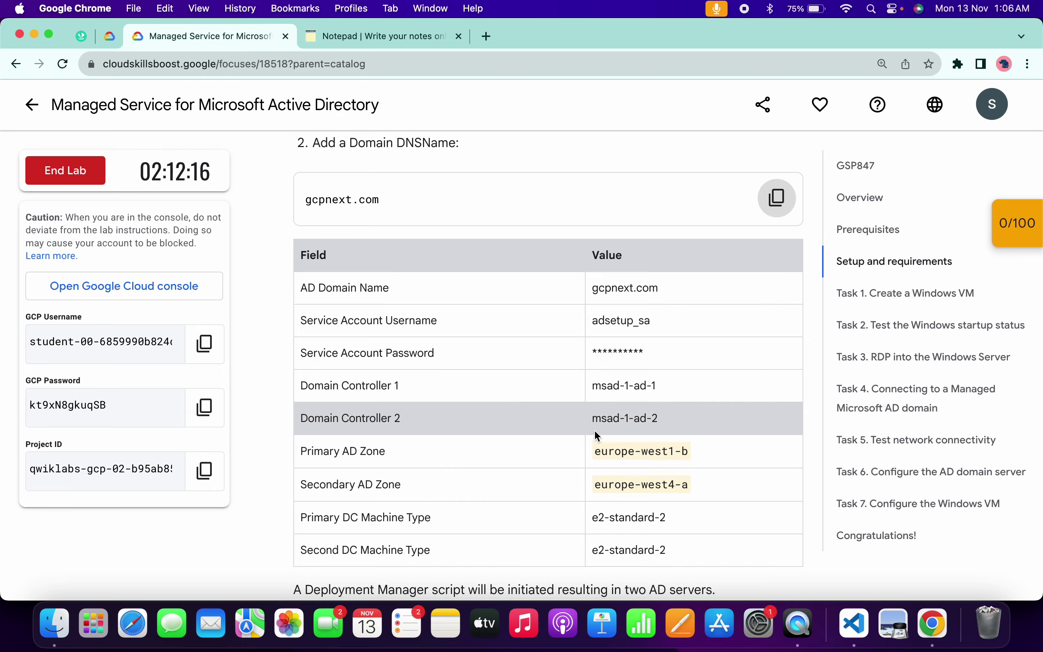
pyautogui.hotkey('ctrl', 'Right')
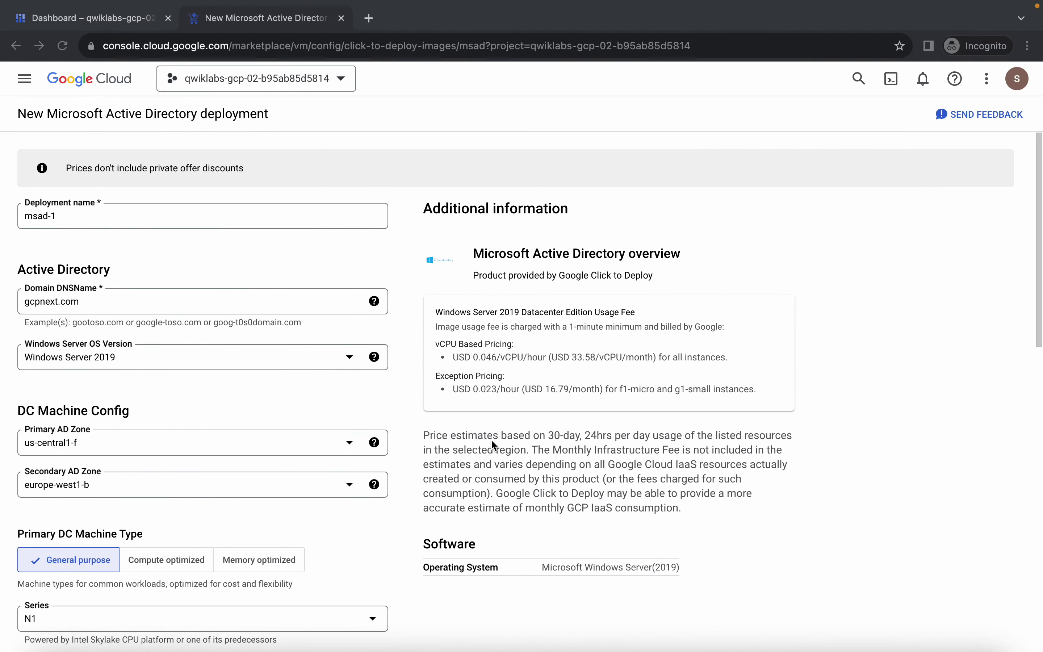
pyautogui.hotkey('ctrl', 'Left')
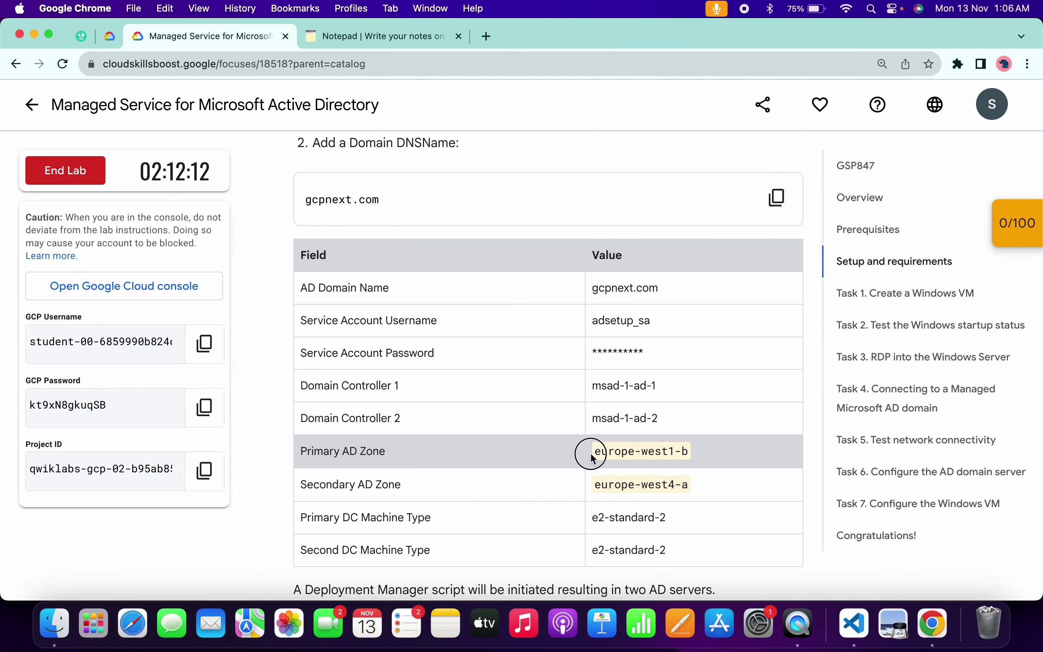
pyautogui.moveTo(590, 451); pyautogui.dragTo(692, 453)
pyautogui.press('super+c')
pyautogui.hotkey('ctrl', 'Right')
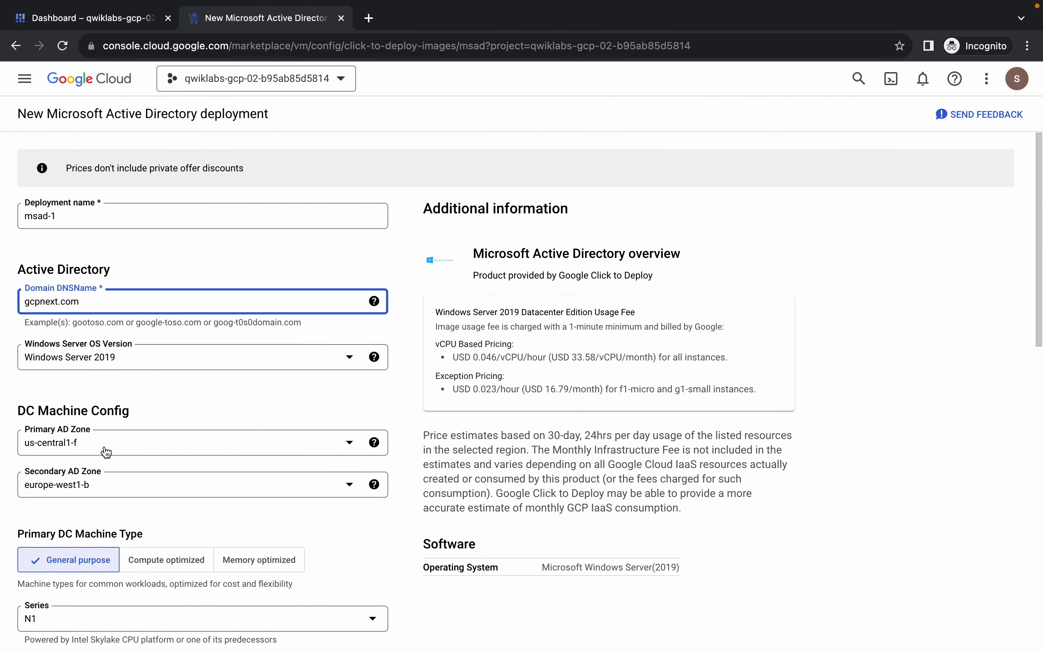
pyautogui.click(107, 451)
pyautogui.press('super+f')
pyautogui.press('super+v')
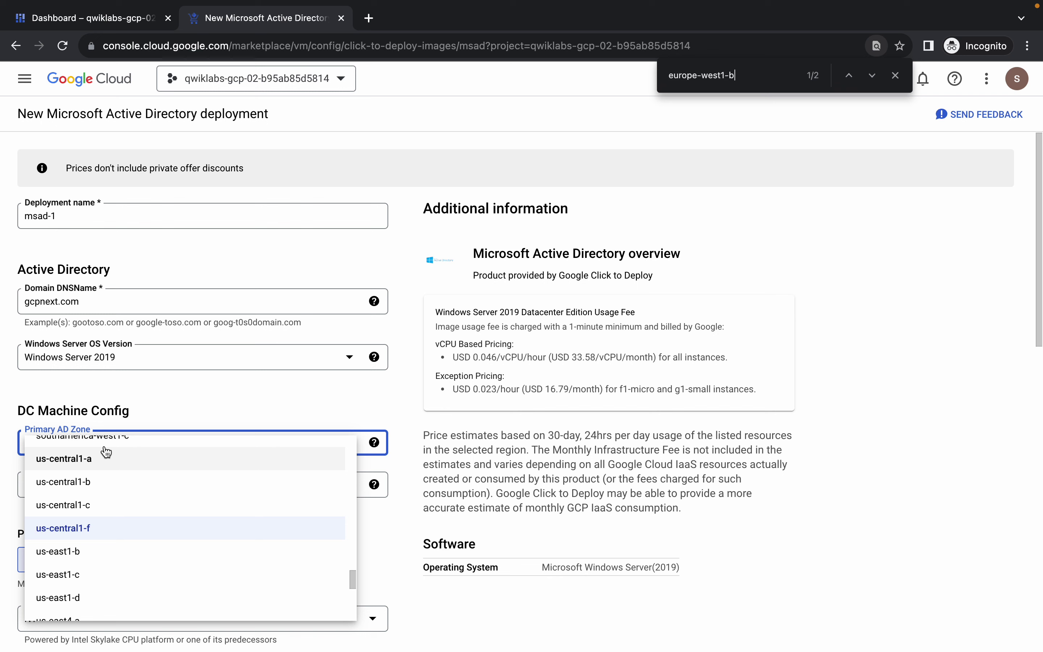
pyautogui.click(871, 75)
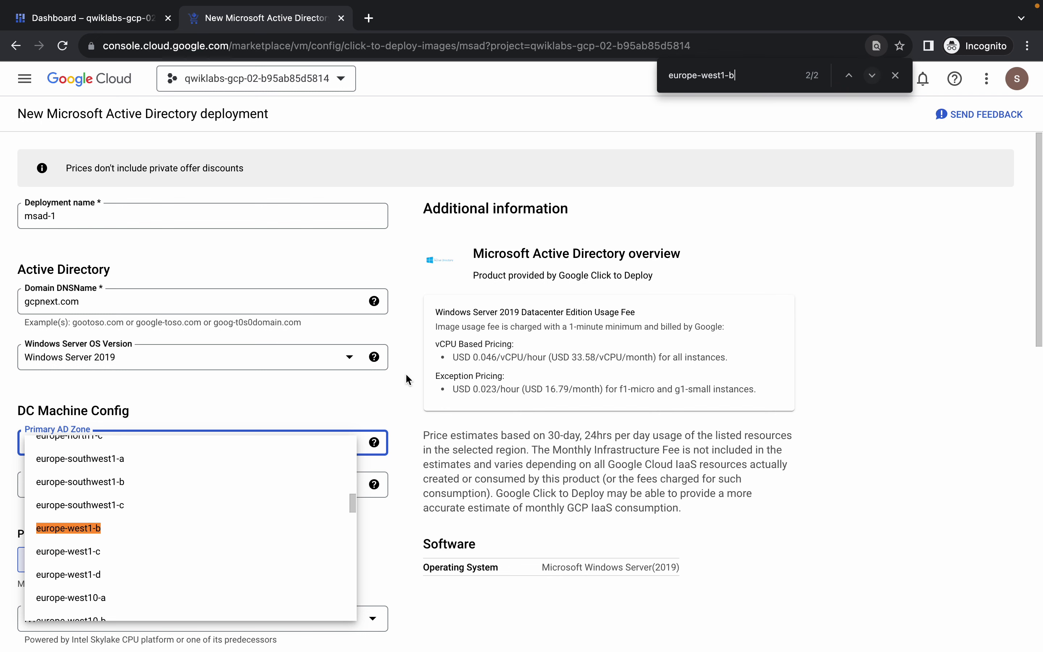
pyautogui.click(86, 528)
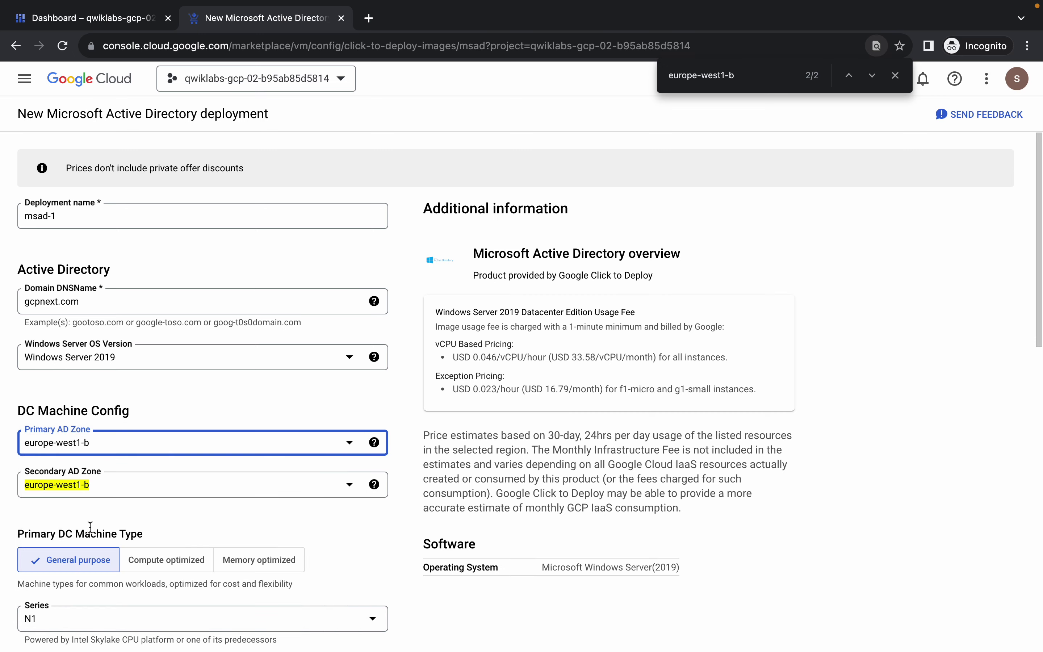
# - Copy the secondary zone from the lab's value table and set the Secondary AD Zone to europe-west4-a
pyautogui.hotkey('ctrl', 'Left')
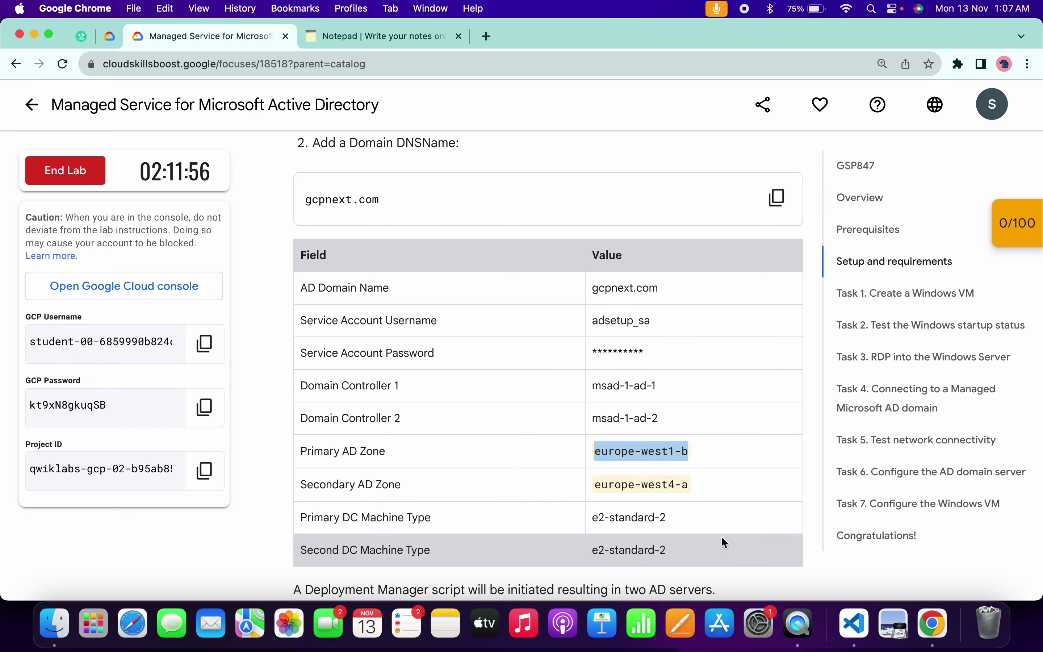
pyautogui.moveTo(593, 484); pyautogui.dragTo(698, 486)
pyautogui.hotkey('ctrl', 'Right')
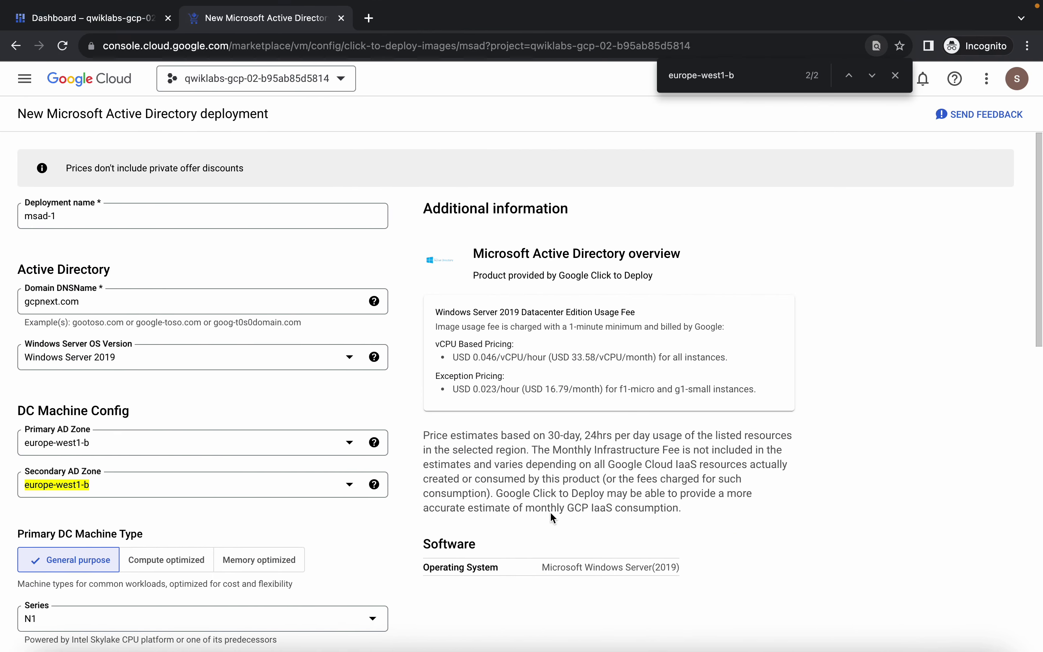
pyautogui.click(118, 489)
pyautogui.hotkey('ctrl', 'f')
pyautogui.hotkey('ctrl', 'v')
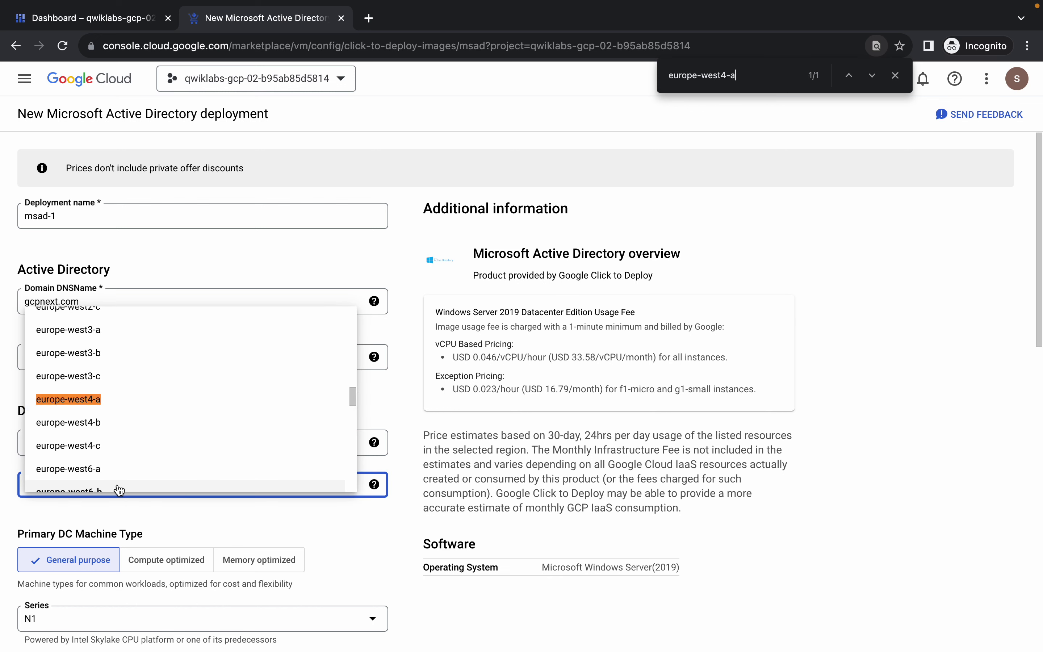
pyautogui.click(84, 401)
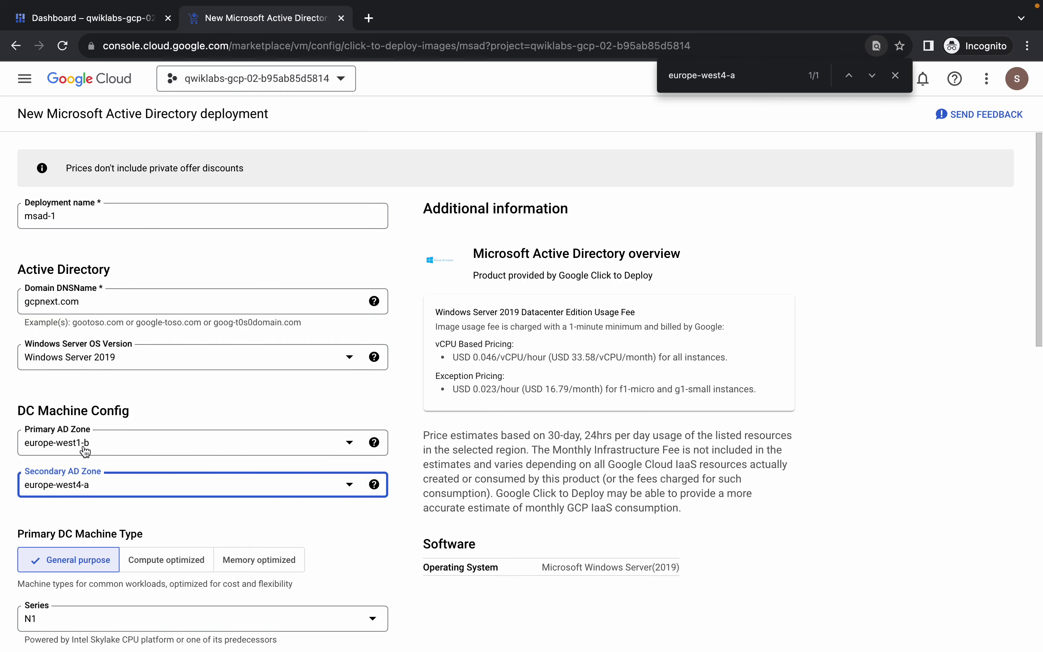
# - Check the machine types in the lab's value table and set the Primary DC Machine Type series to E2
pyautogui.press('super+grave')
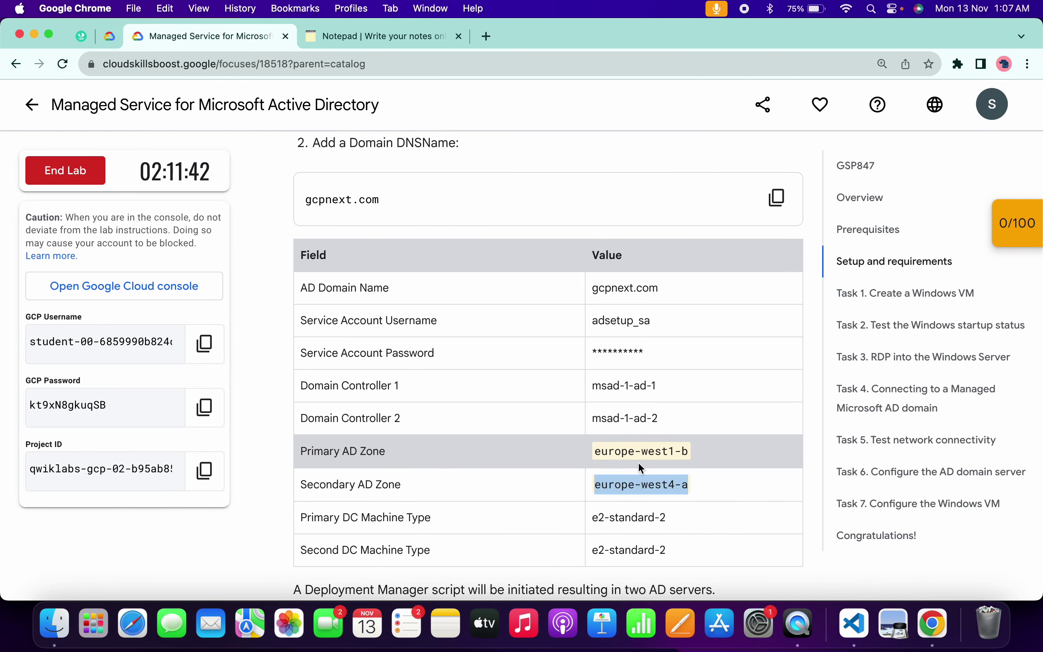
pyautogui.press('super+grave')
pyautogui.scroll(-5, 231, 457)
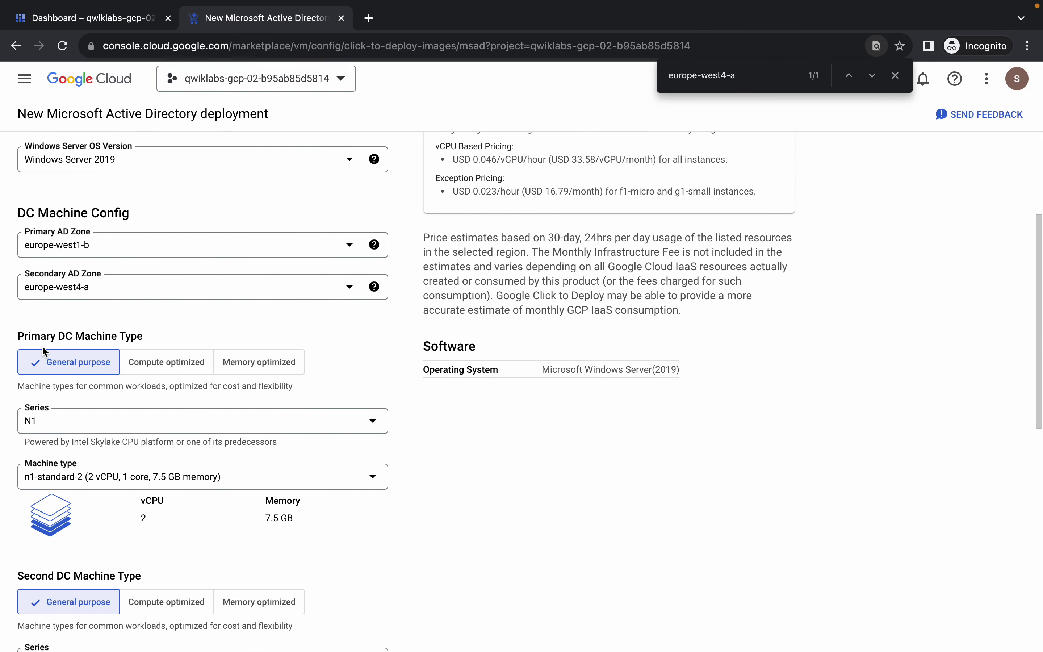
pyautogui.click(896, 74)
pyautogui.press('super+grave')
pyautogui.press('super+grave')
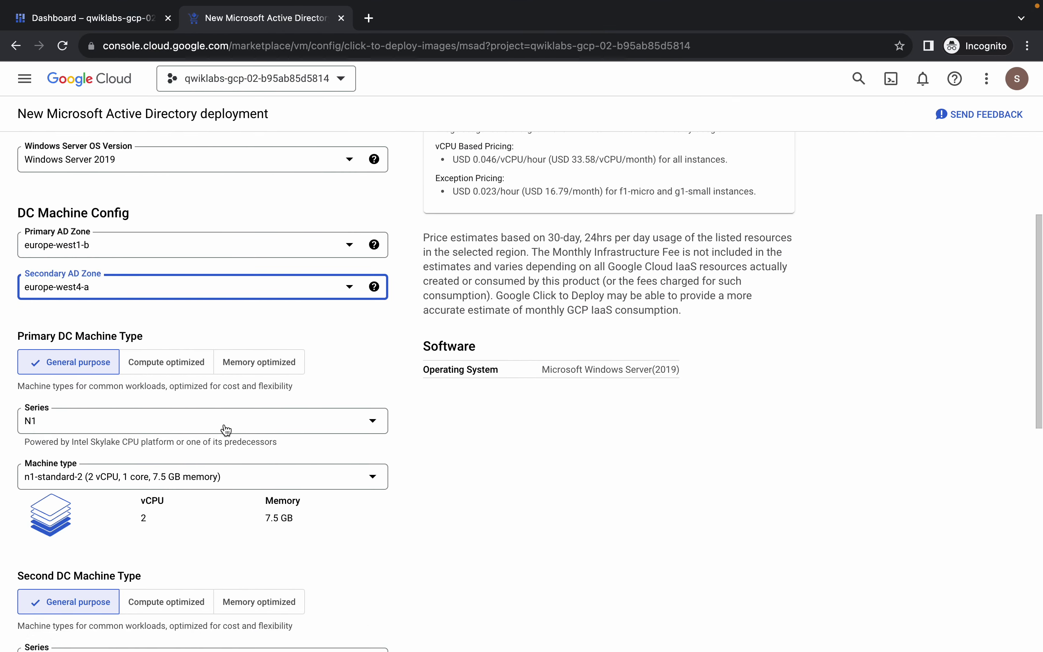
pyautogui.click(130, 420)
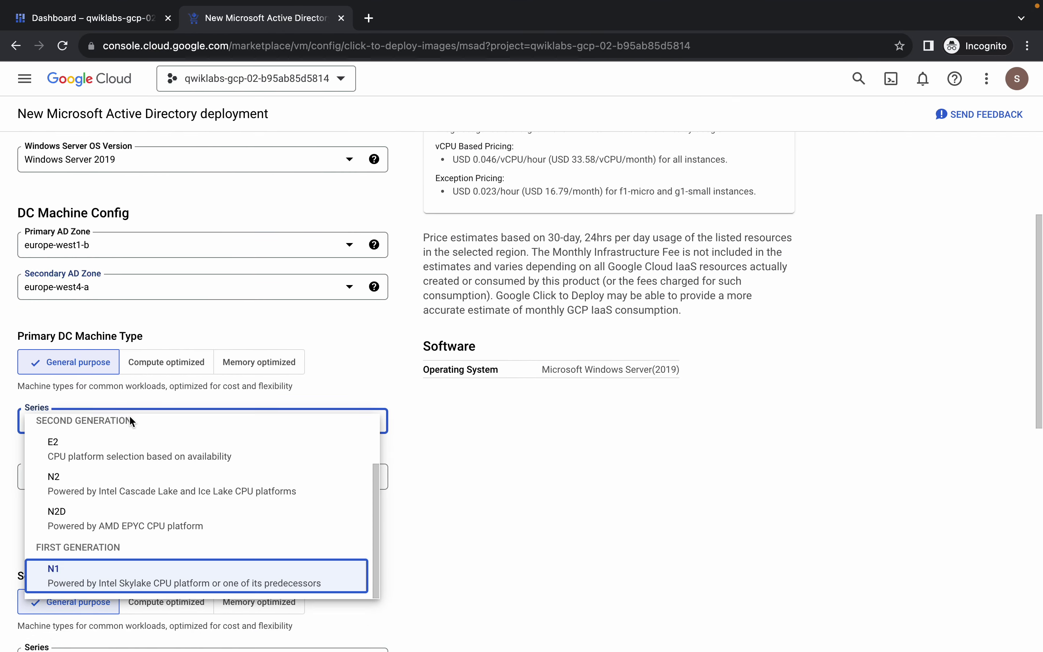
pyautogui.click(89, 451)
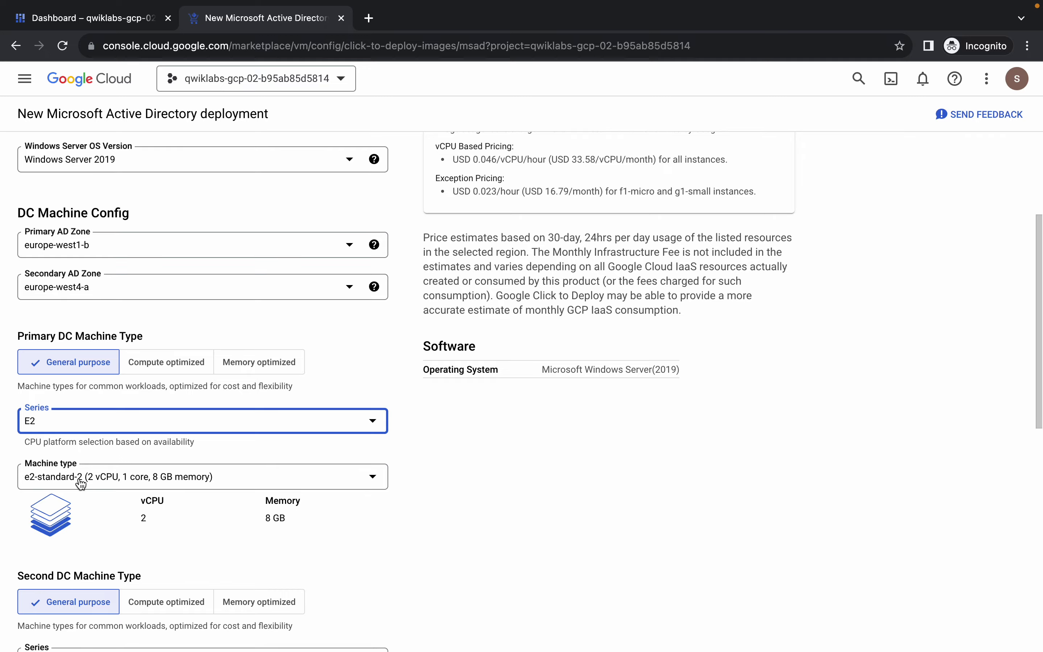
# - Check the lab's value table again and set the Second DC Machine Type series to E2
pyautogui.press('super+grave')
pyautogui.scroll(-5, 365, 457)
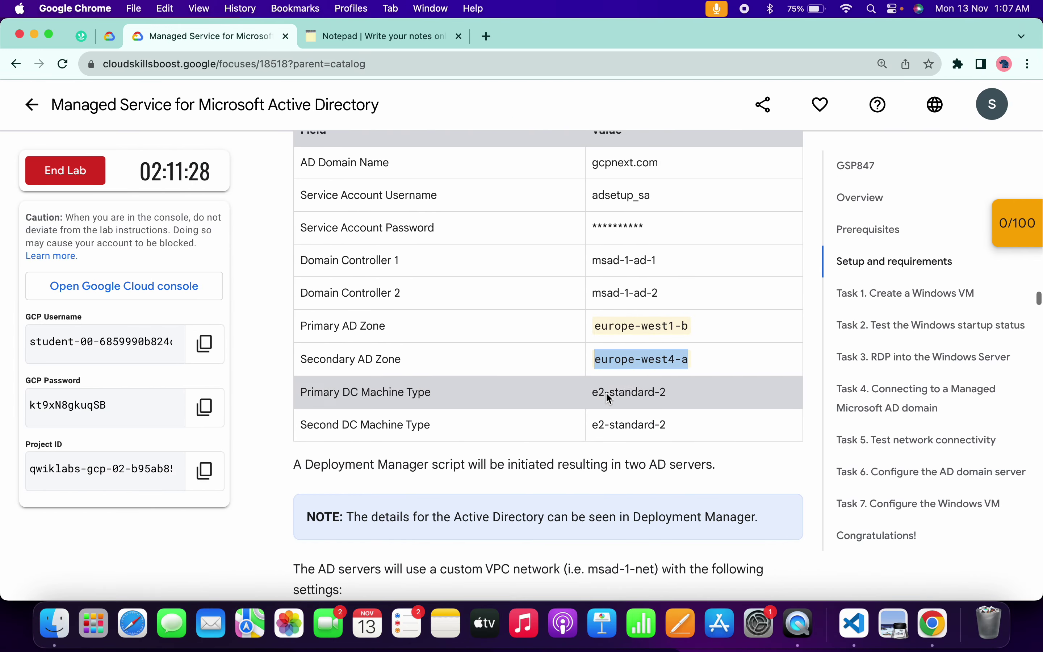
pyautogui.press('super+grave')
pyautogui.scroll(-7, 317, 436)
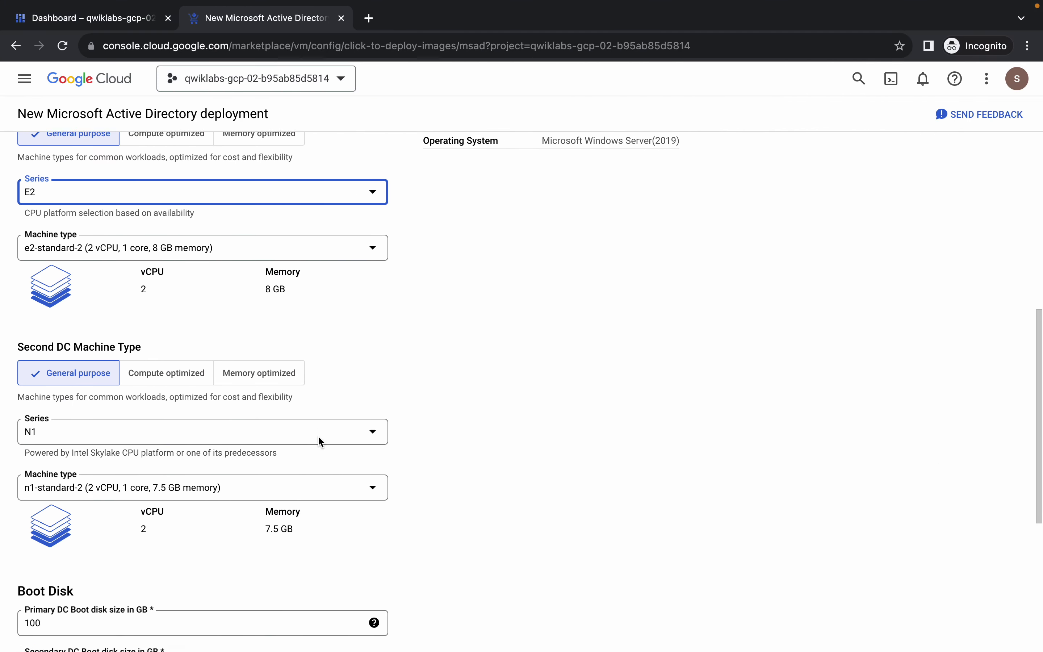
pyautogui.click(103, 357)
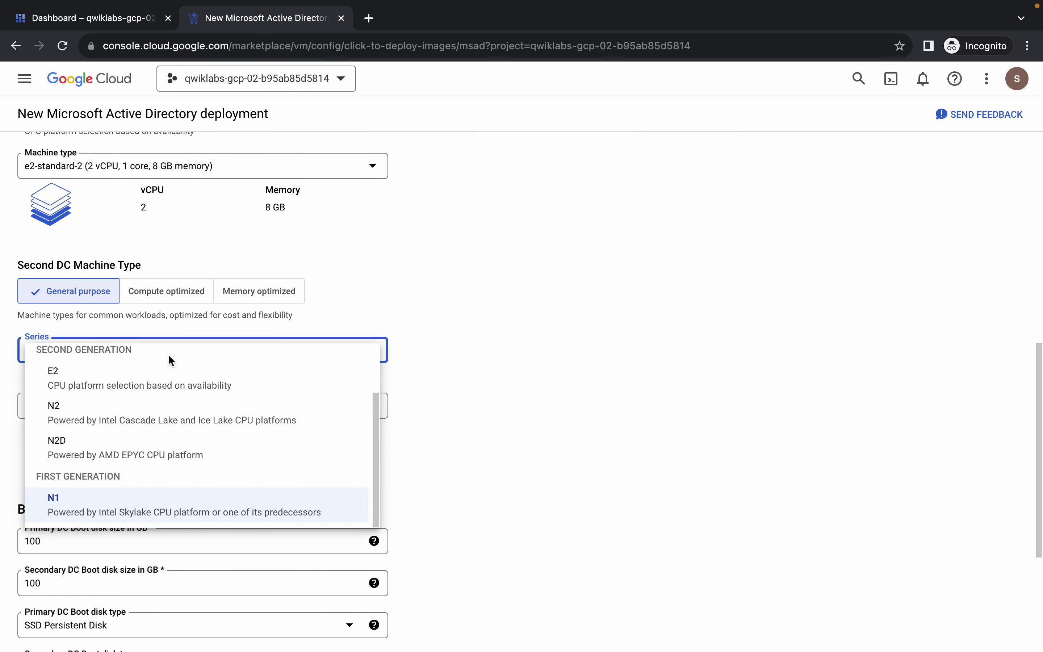
pyautogui.click(93, 376)
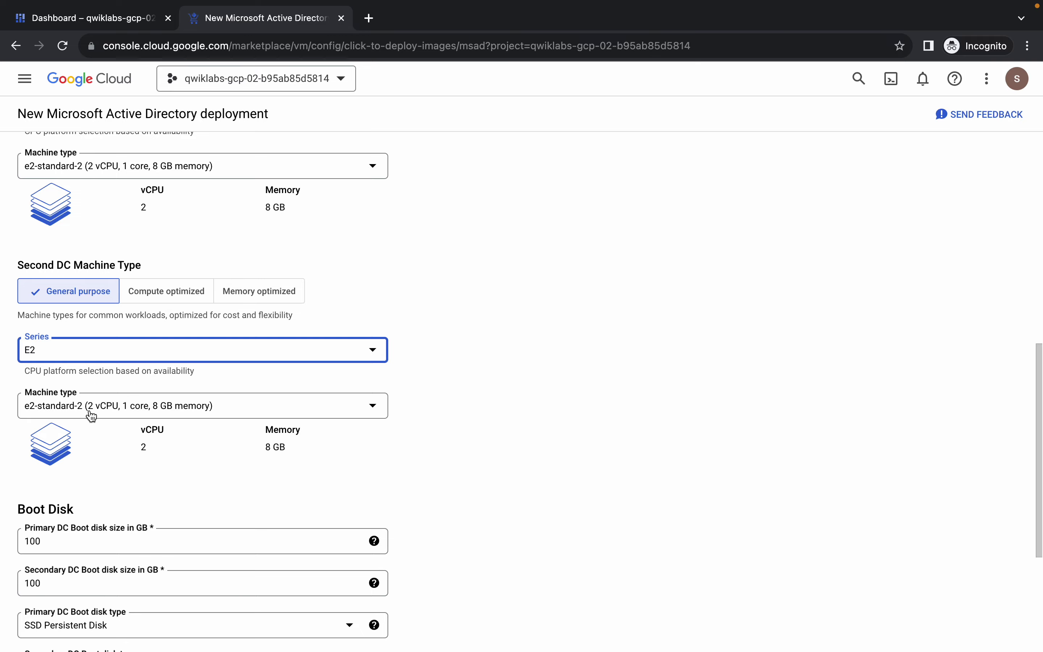
pyautogui.scroll(12, 204, 443)
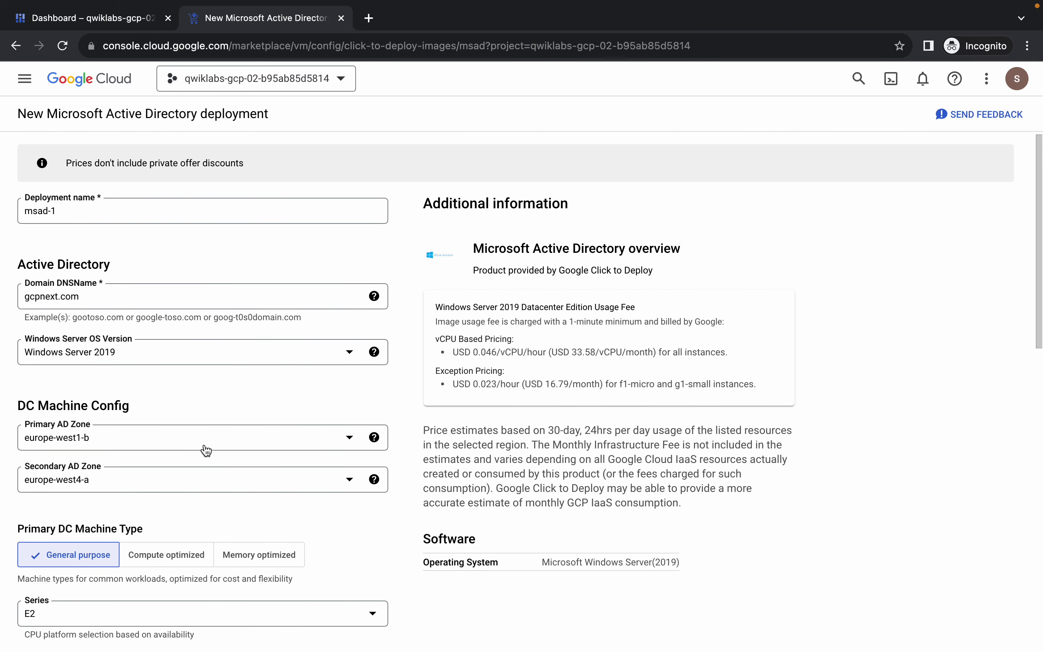
# - Deploy the msad-1 Microsoft Active Directory configuration, keeping the default boot disks and TCP port 3389 traffic allowed
pyautogui.scroll(-12, 204, 443)
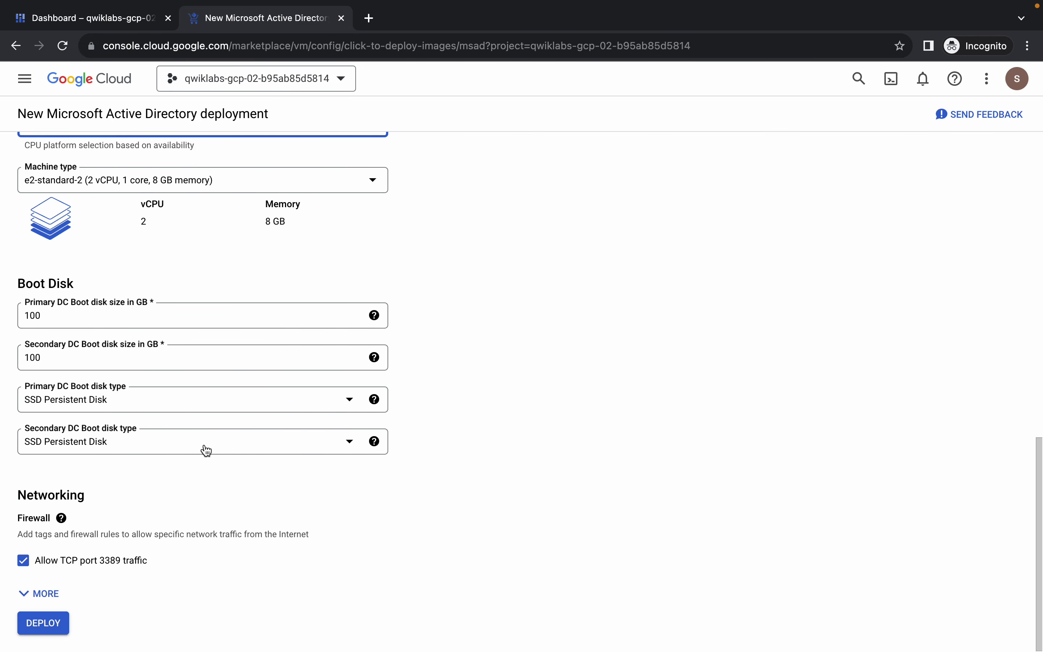
pyautogui.click(49, 621)
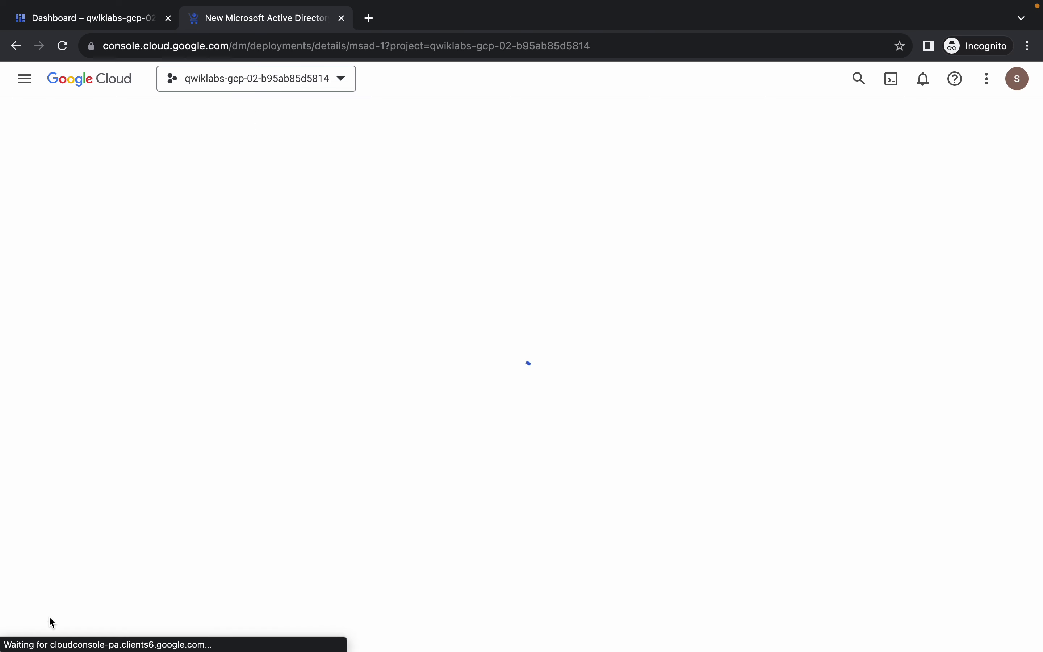
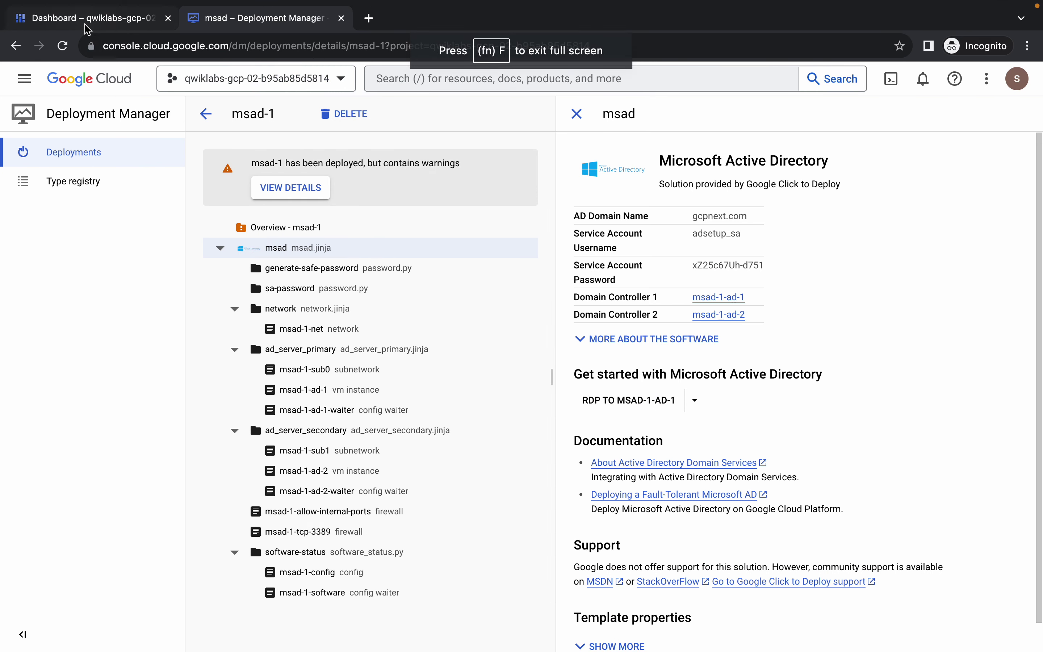
# - Activate Cloud Shell from the project dashboard, enlarge its pane to fill the page and accept the introduction
pyautogui.click(88, 18)
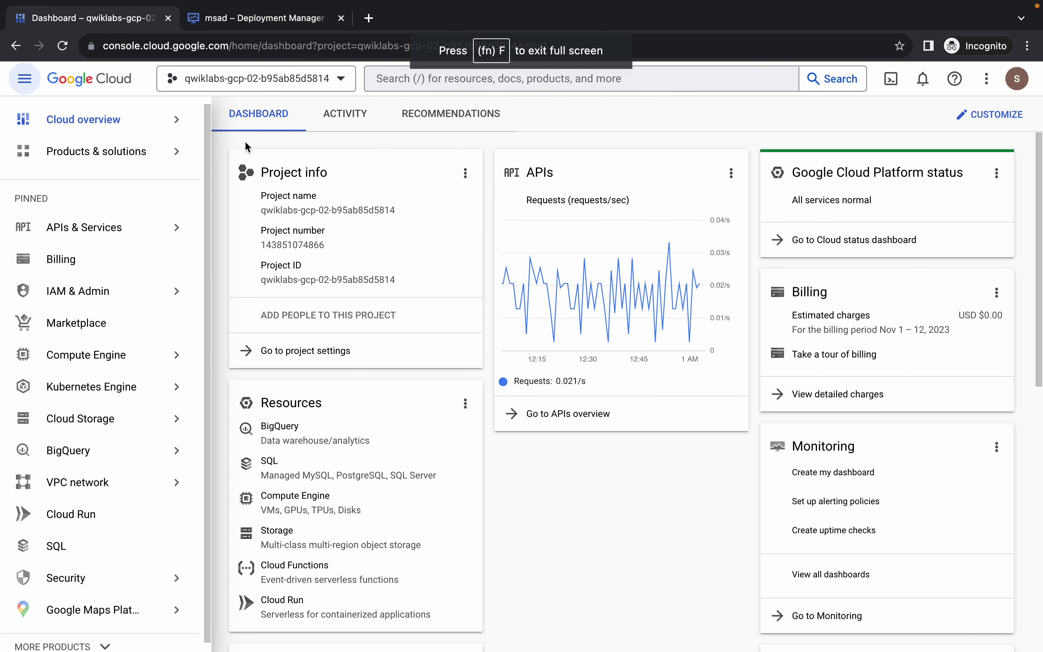
pyautogui.click(889, 88)
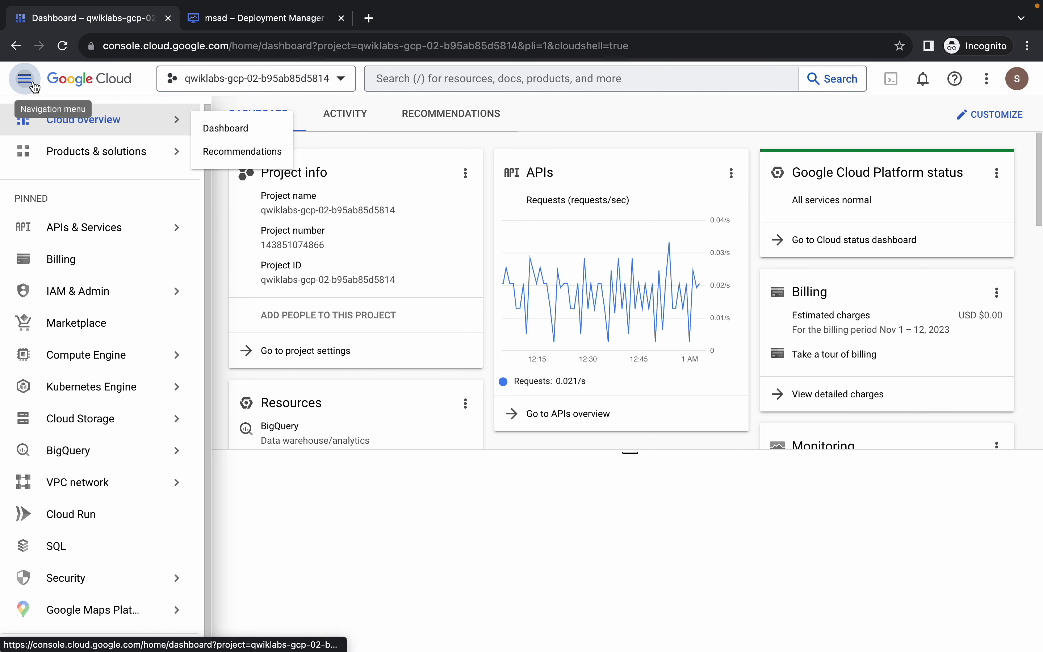
pyautogui.moveTo(524, 451); pyautogui.dragTo(473, 92)
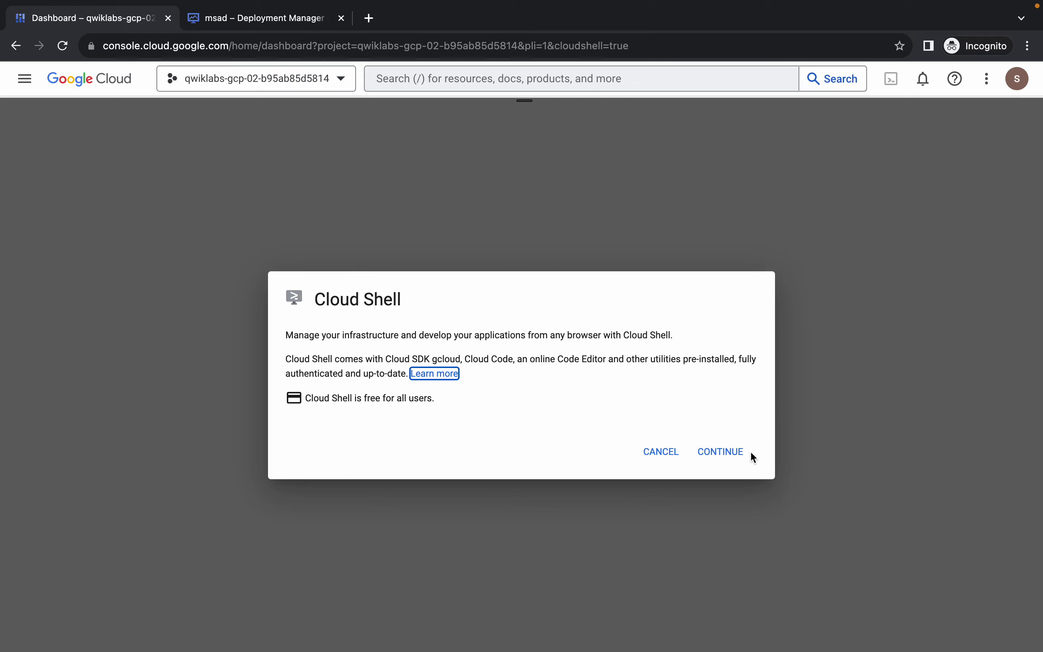
pyautogui.click(722, 451)
# - Copy the zone from the lab's Task 1 table and complete the online notepad's ZONE_1 export with europe-west1-d
pyautogui.hotkey('ctrl', 'Left')
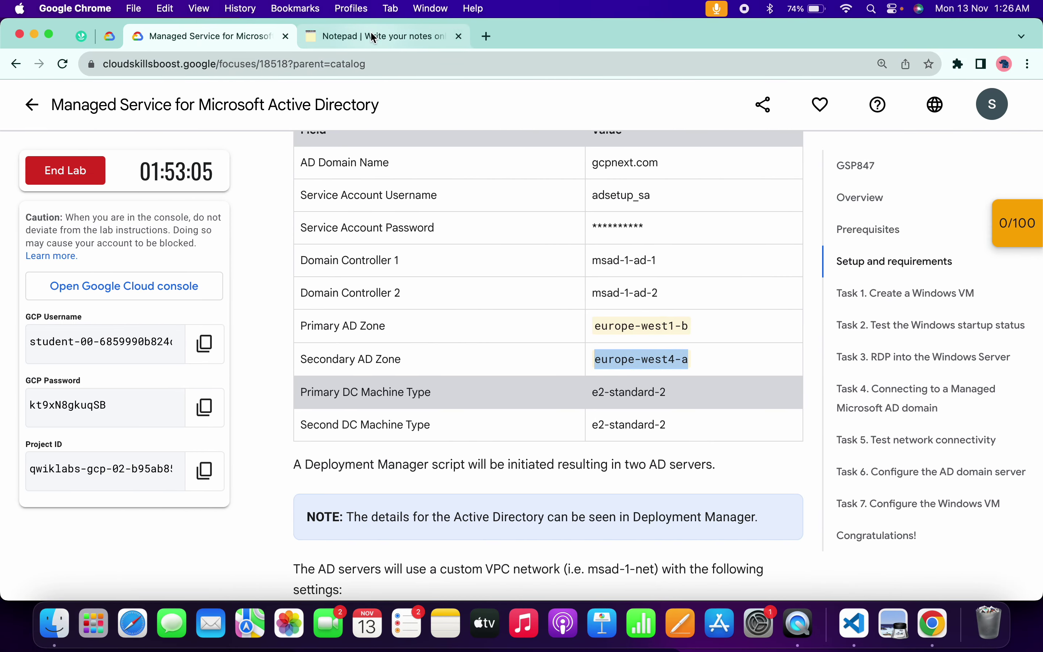
pyautogui.click(371, 32)
pyautogui.click(412, 279)
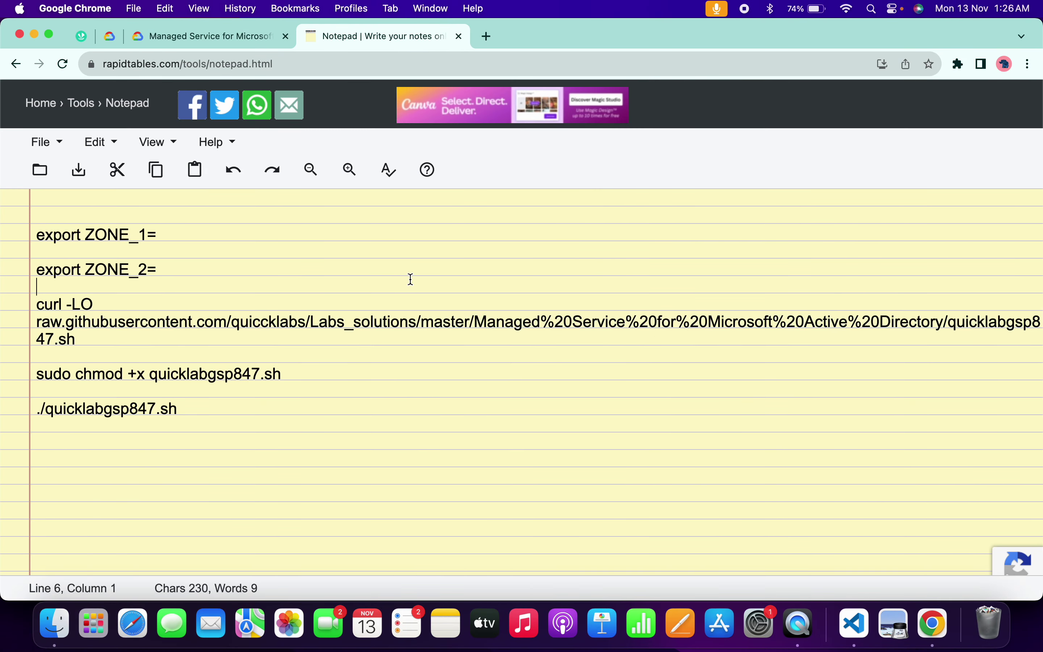
pyautogui.click(161, 41)
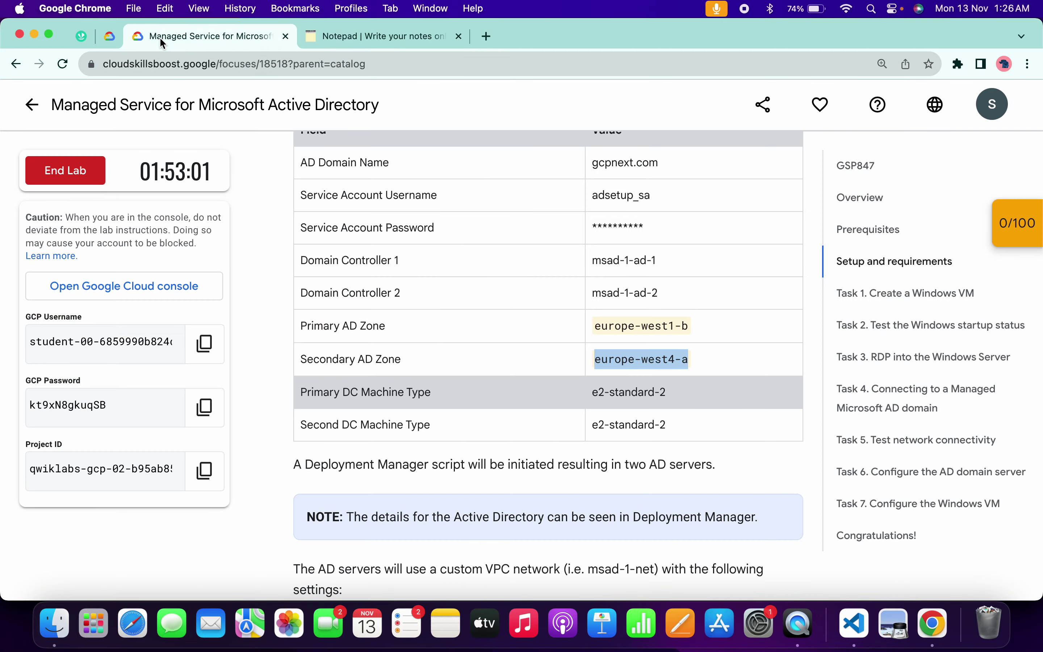
pyautogui.click(868, 291)
pyautogui.scroll(-2, 661, 344)
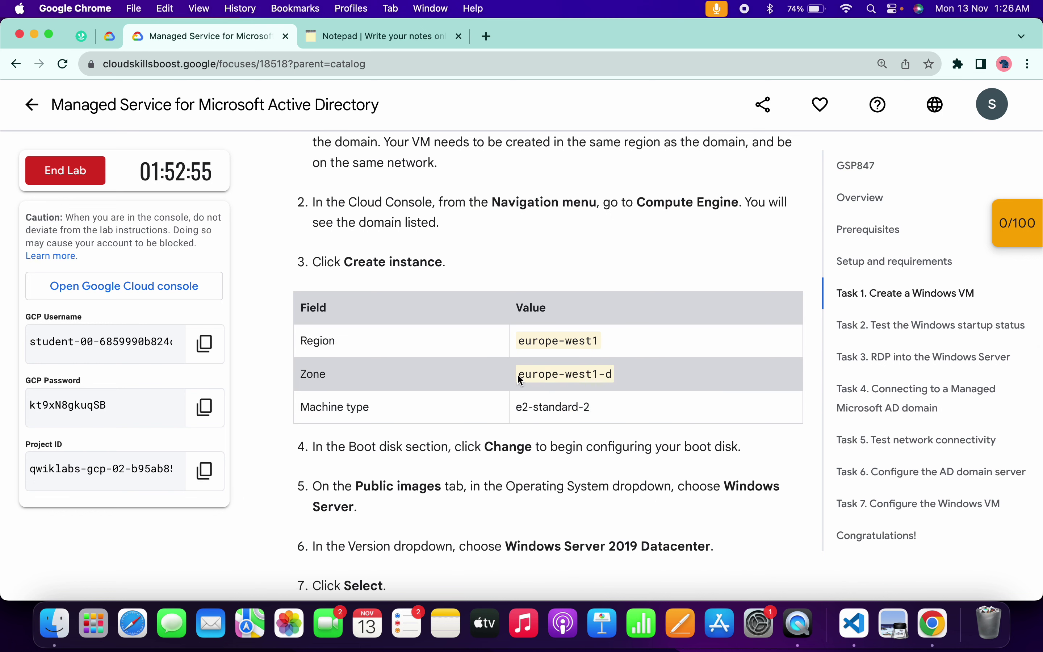
pyautogui.moveTo(518, 374); pyautogui.dragTo(612, 375)
pyautogui.press('super+c')
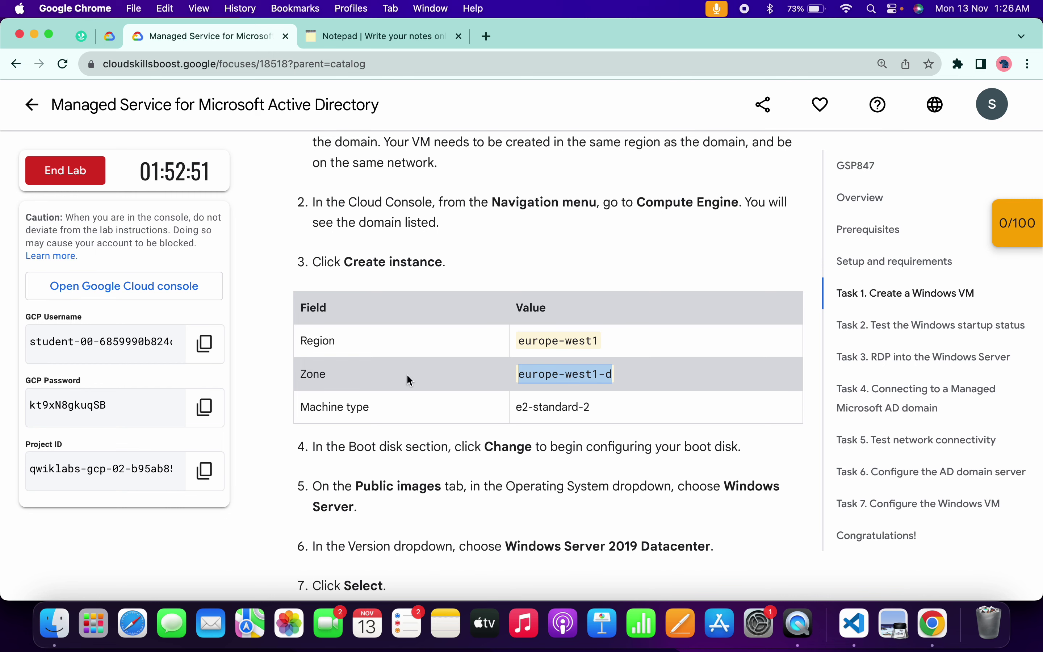
pyautogui.click(333, 37)
pyautogui.click(176, 232)
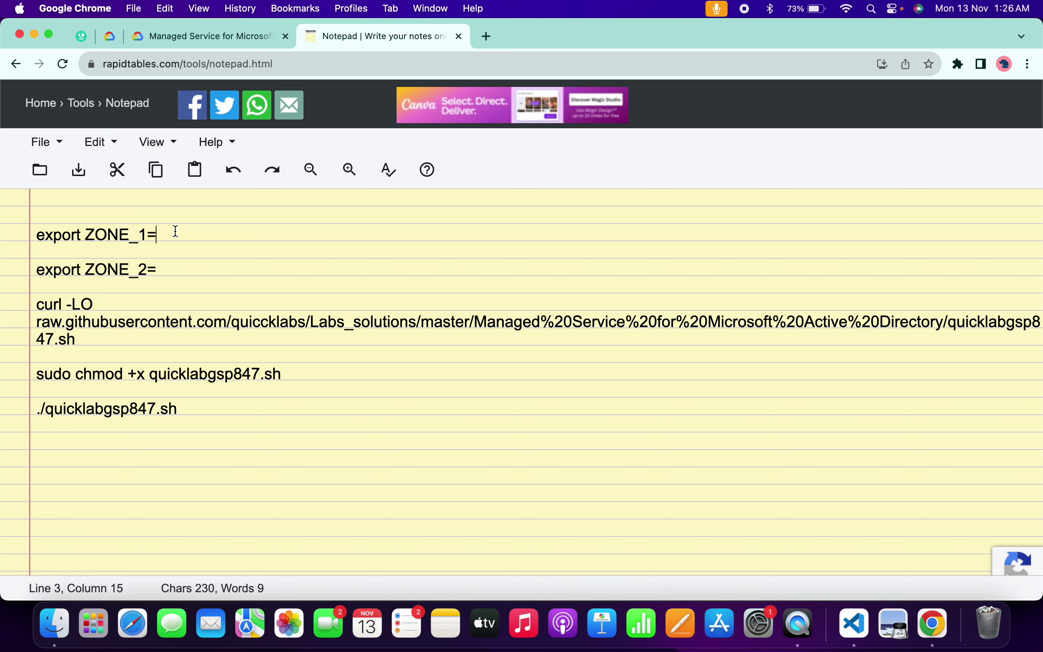
pyautogui.press('super+v')
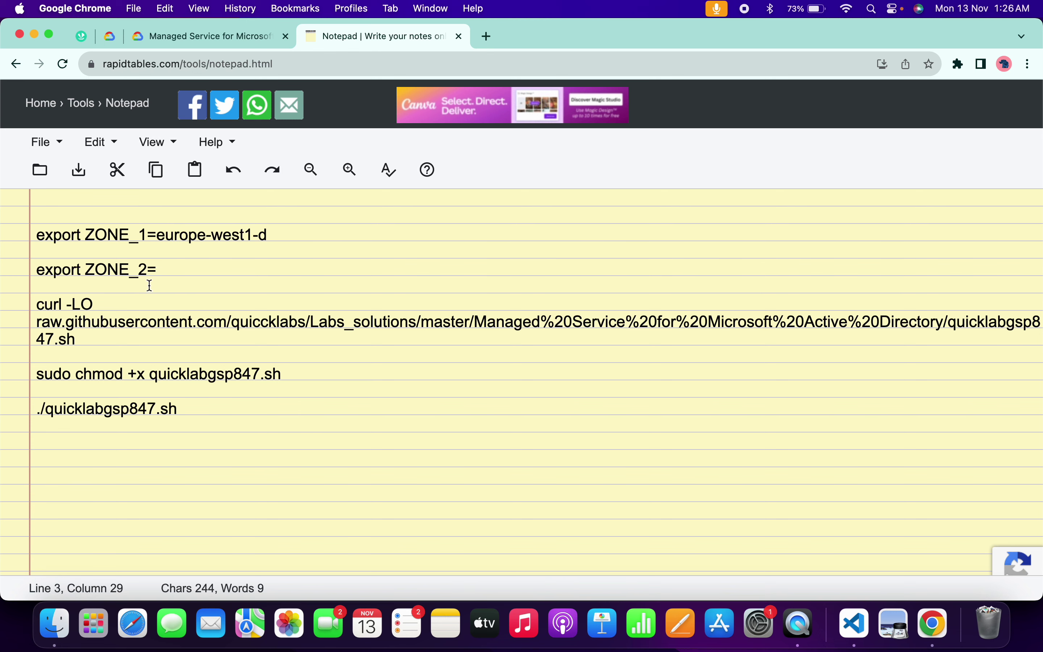
# - Copy the zone from the lab's Task 4 password reset command and complete the notepad's ZONE_2 export with europe-west1-b
pyautogui.click(209, 34)
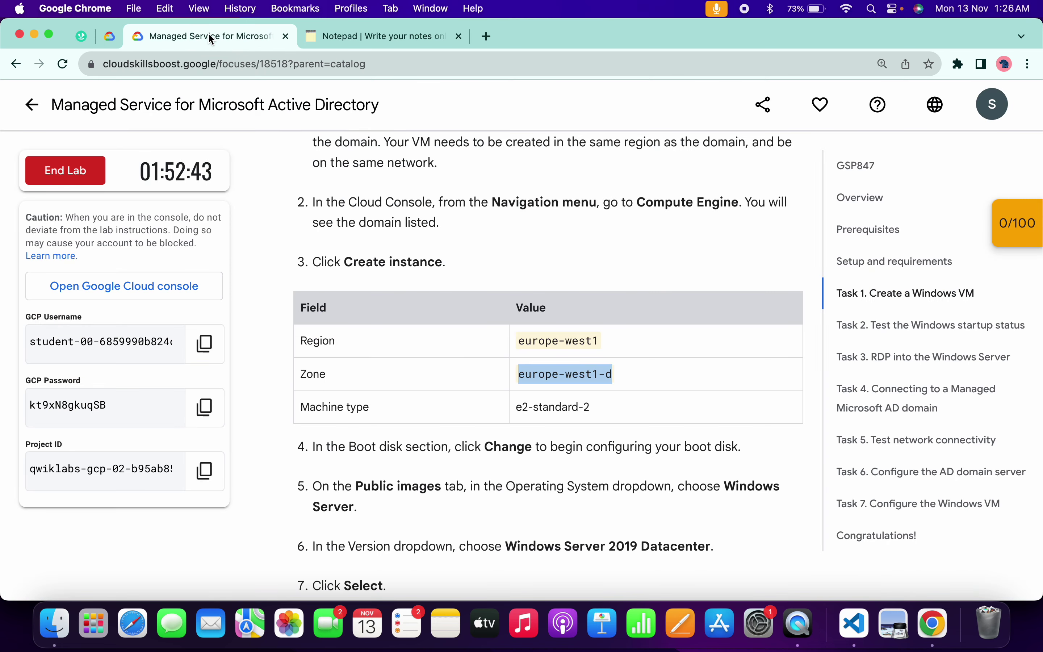
pyautogui.click(894, 407)
pyautogui.scroll(-1, 622, 416)
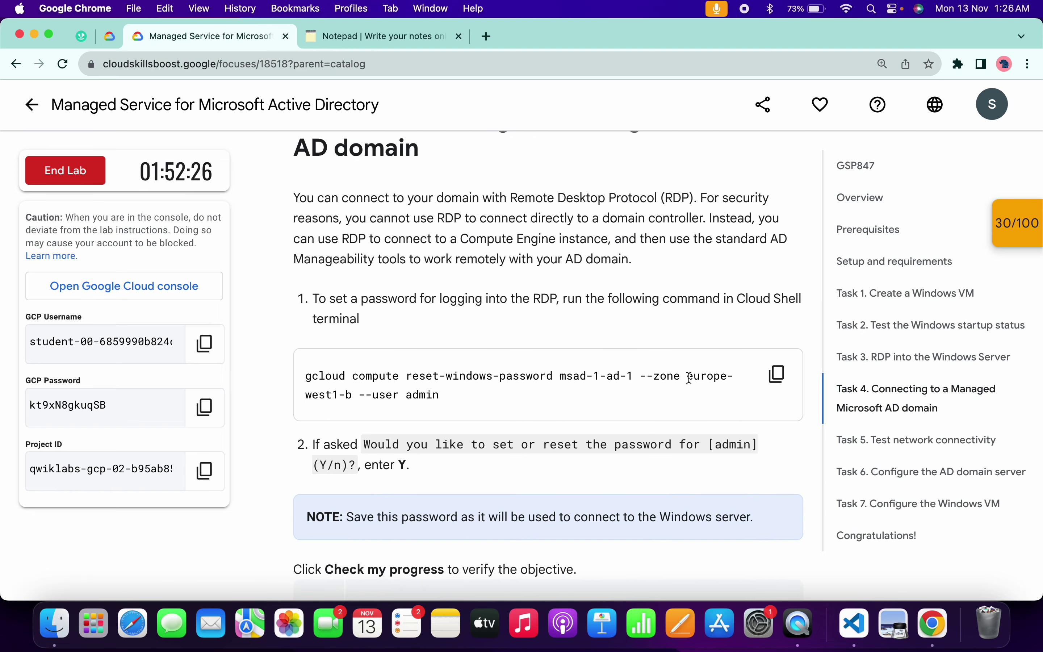
pyautogui.moveTo(688, 376); pyautogui.dragTo(352, 395)
pyautogui.press('super+c')
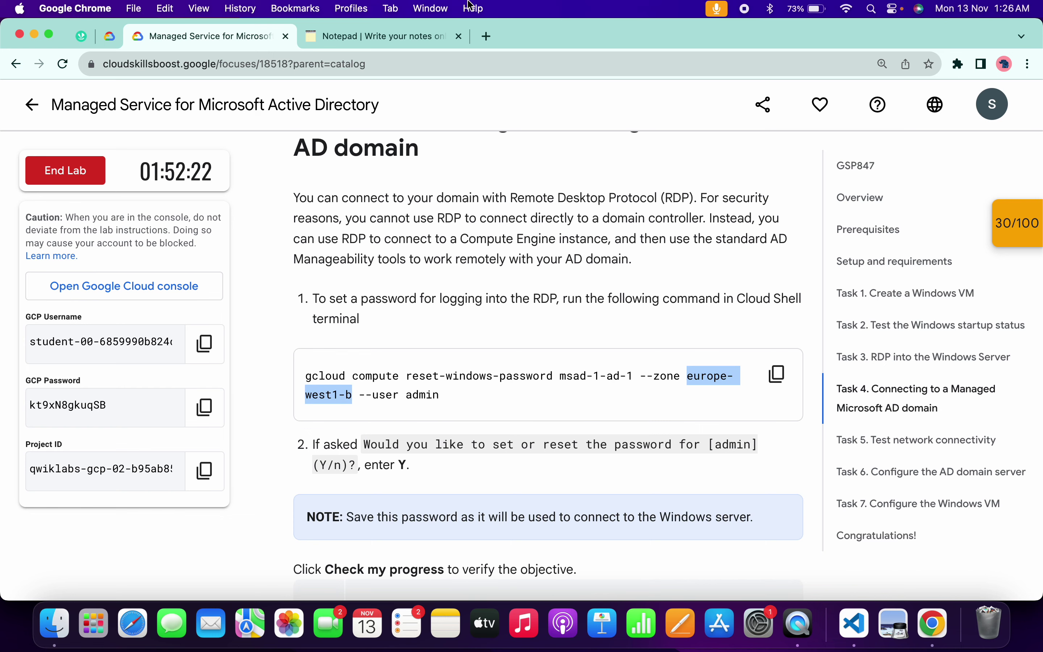
pyautogui.click(343, 39)
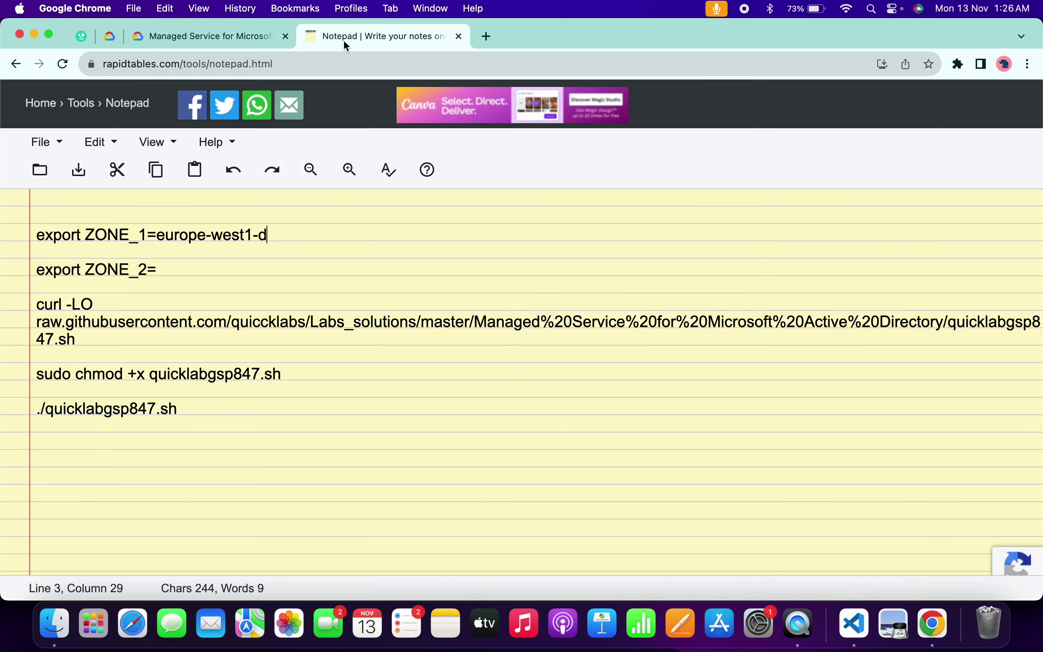
pyautogui.click(185, 268)
pyautogui.press('super+v')
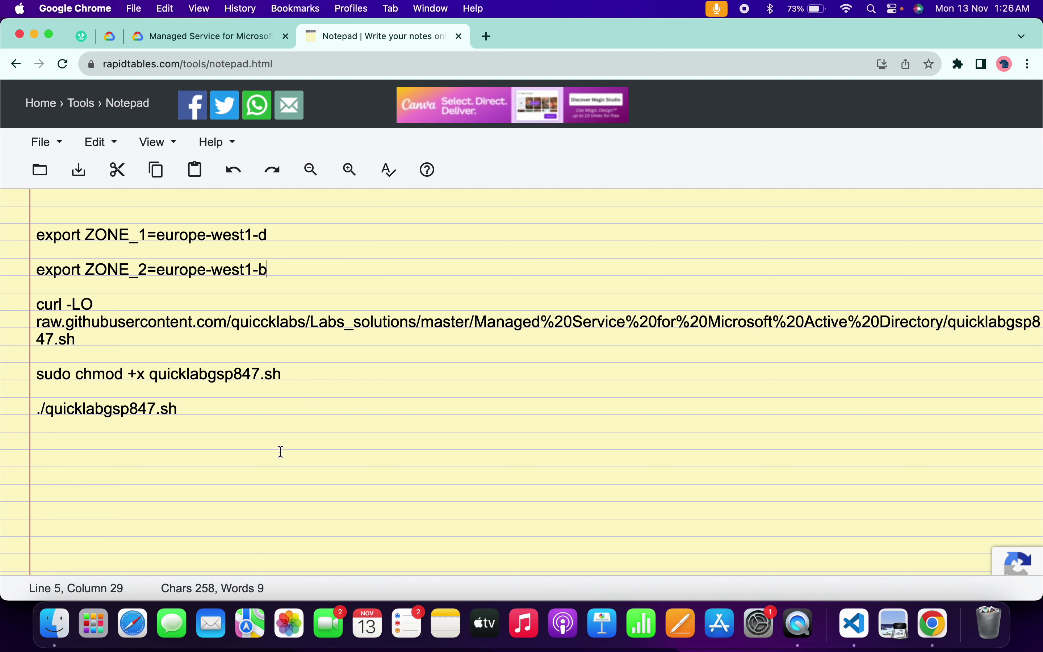
# - Copy all the notepad commands, run them in Cloud Shell to download and execute quicklabgsp847.sh, and authorize Cloud Shell
pyautogui.moveTo(281, 451); pyautogui.dragTo(32, 232)
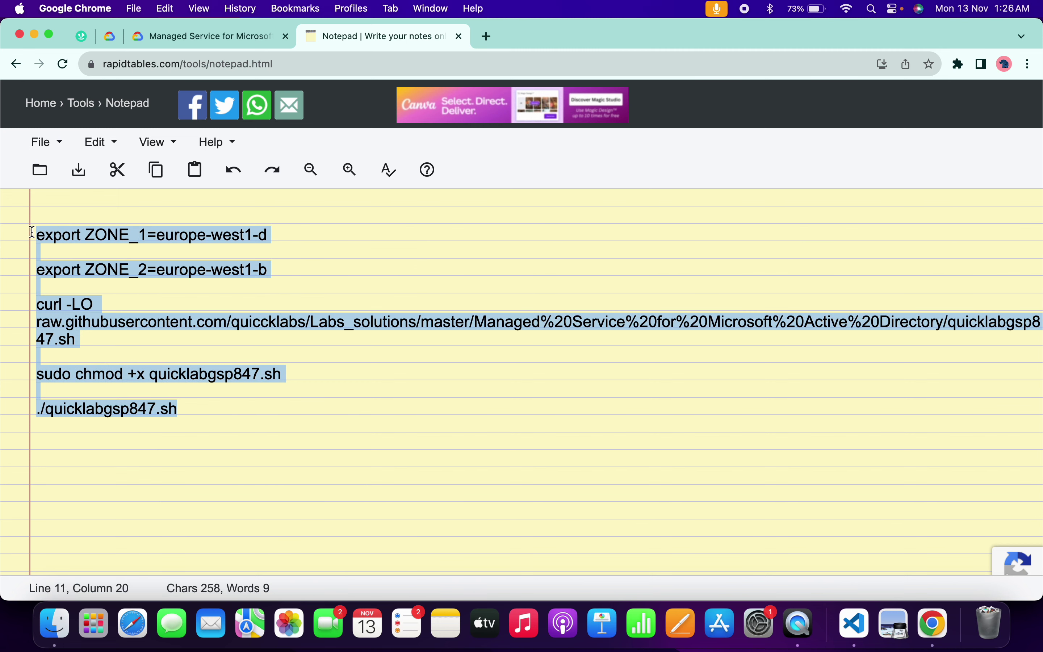
pyautogui.press('super+c')
pyautogui.press('super+c')
pyautogui.press('super+Tab')
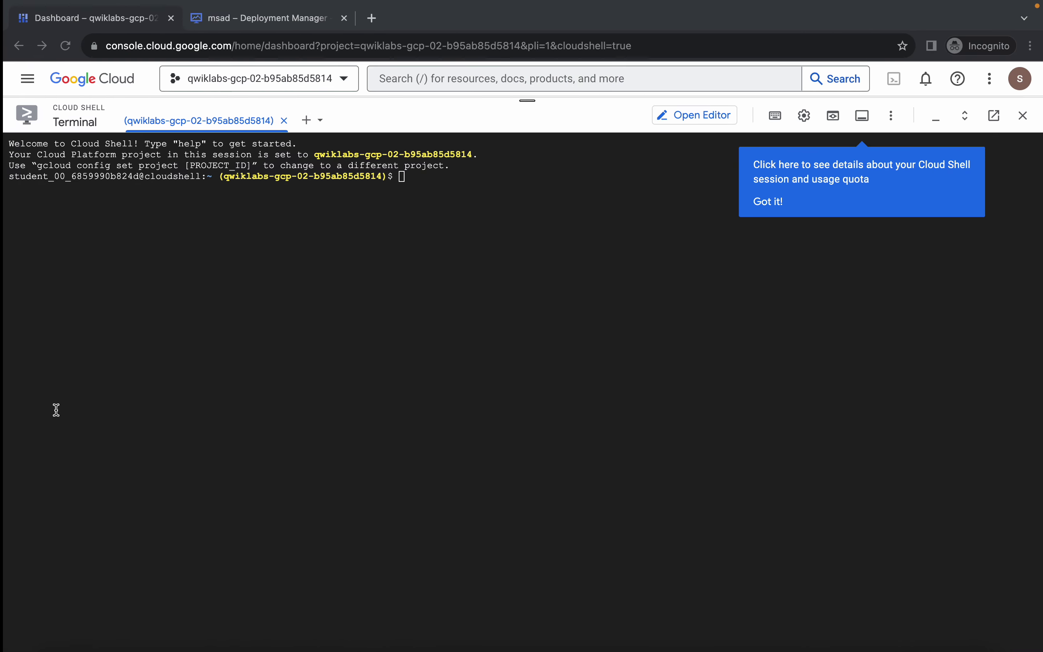
pyautogui.press('super+v')
pyautogui.press('Return')
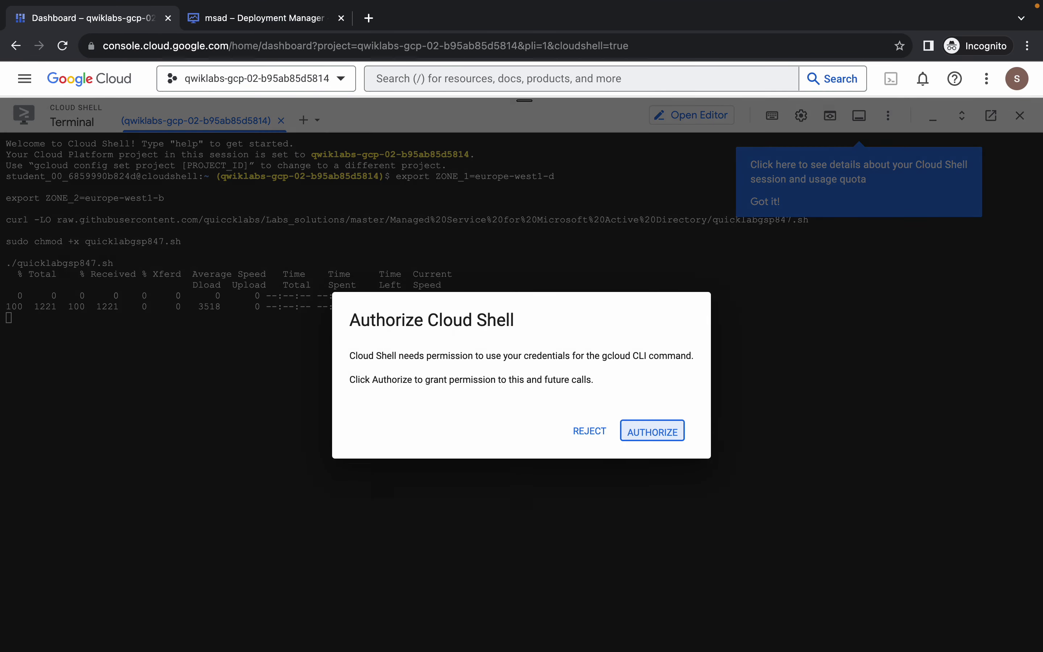
pyautogui.press('Return')
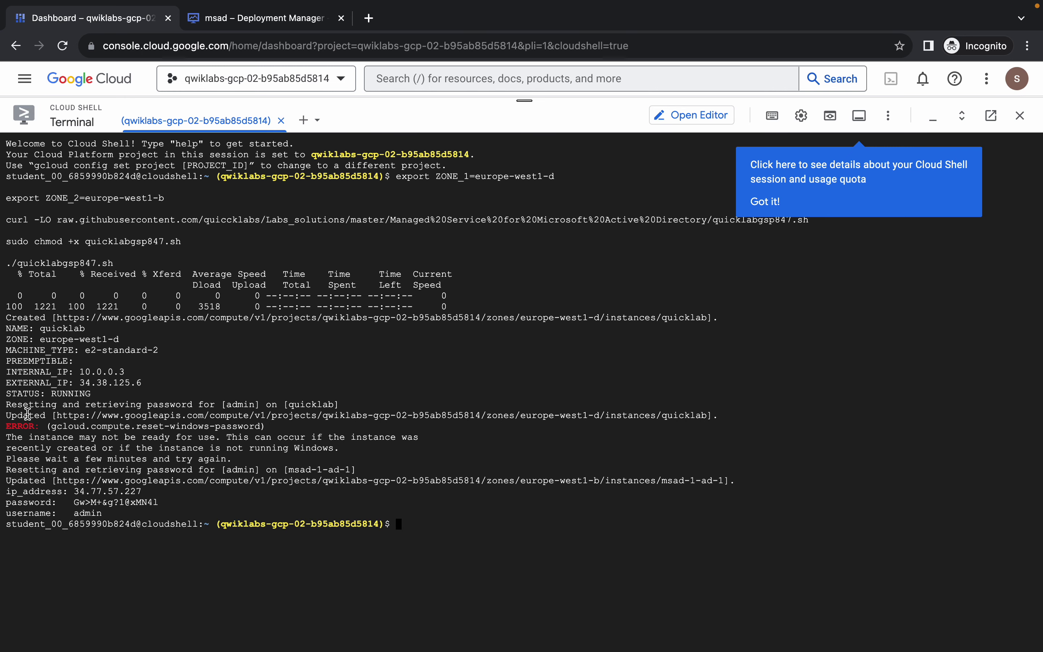
# - On the lab page, check progress for the Windows VM, Windows server password and msad-1-ad-1 password checkpoints, then collapse the checkpoint list
pyautogui.hotkey('ctrl', 'Left')
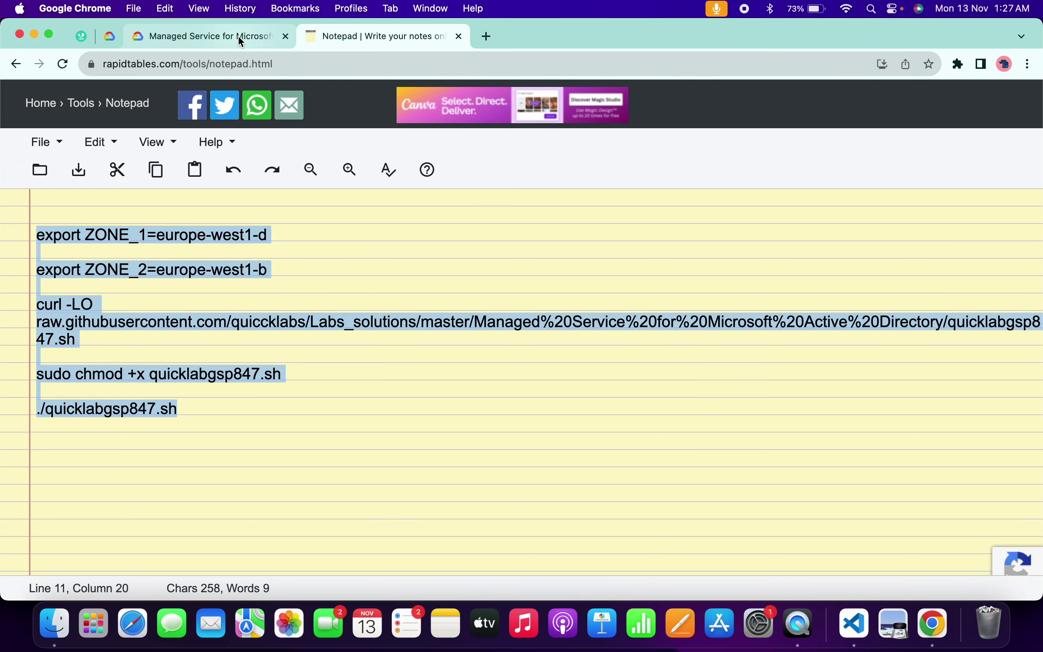
pyautogui.click(238, 34)
pyautogui.click(1038, 210)
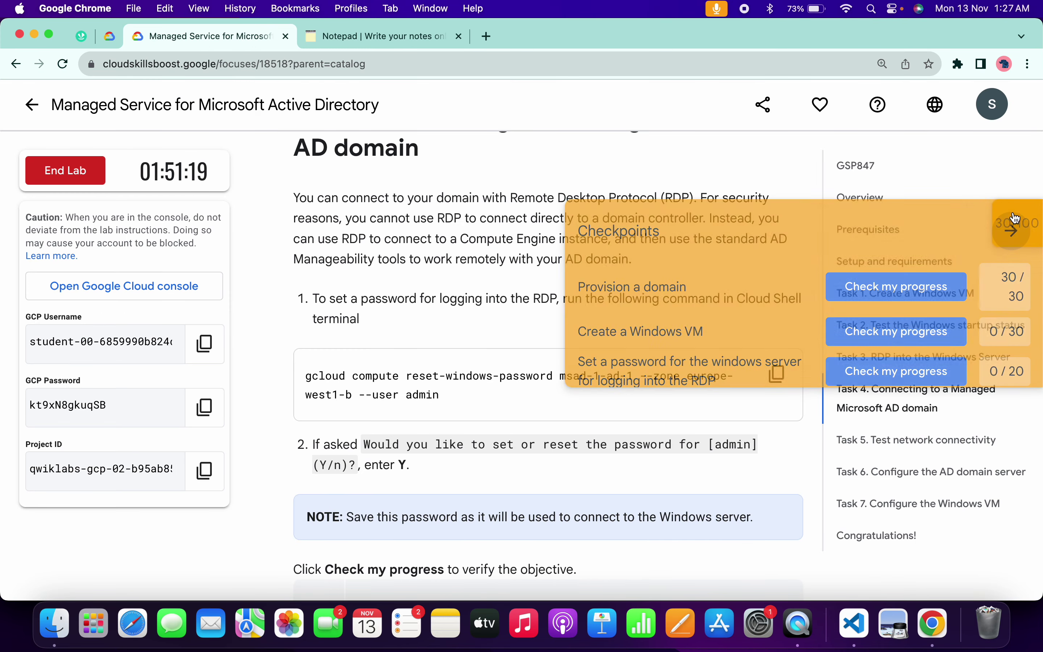
pyautogui.click(922, 332)
pyautogui.scroll(-3, 922, 329)
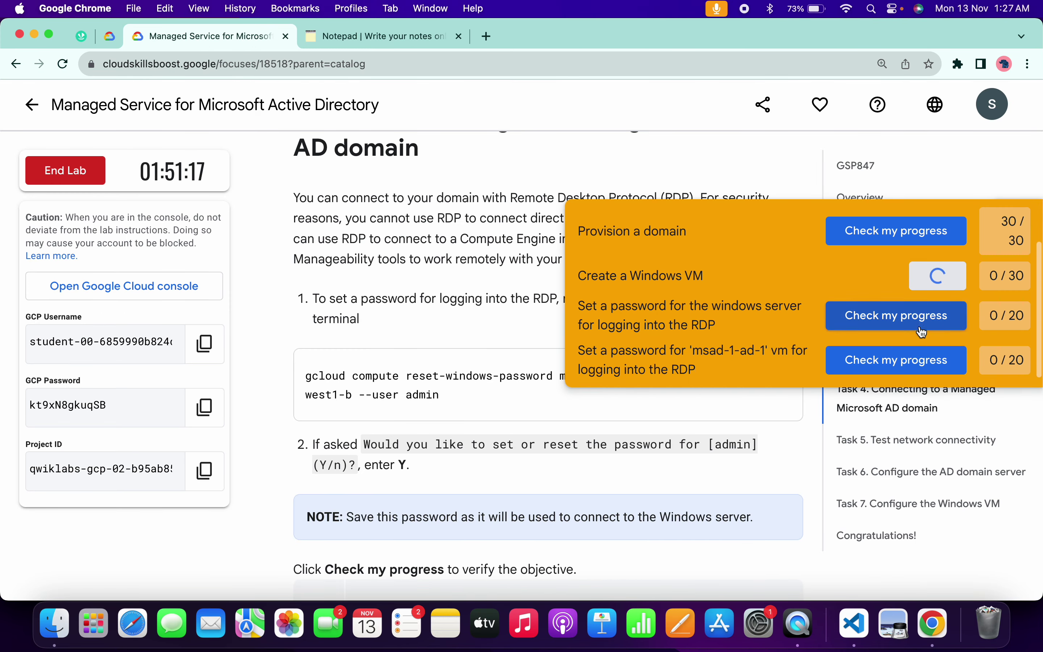
pyautogui.click(921, 326)
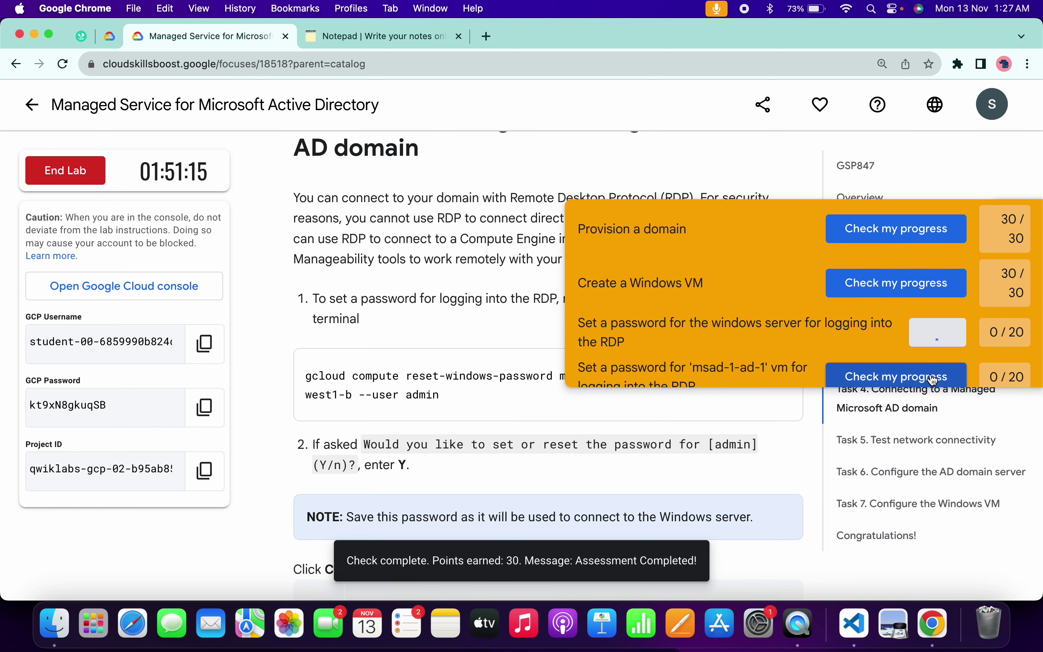
pyautogui.click(931, 374)
pyautogui.scroll(-2, 931, 374)
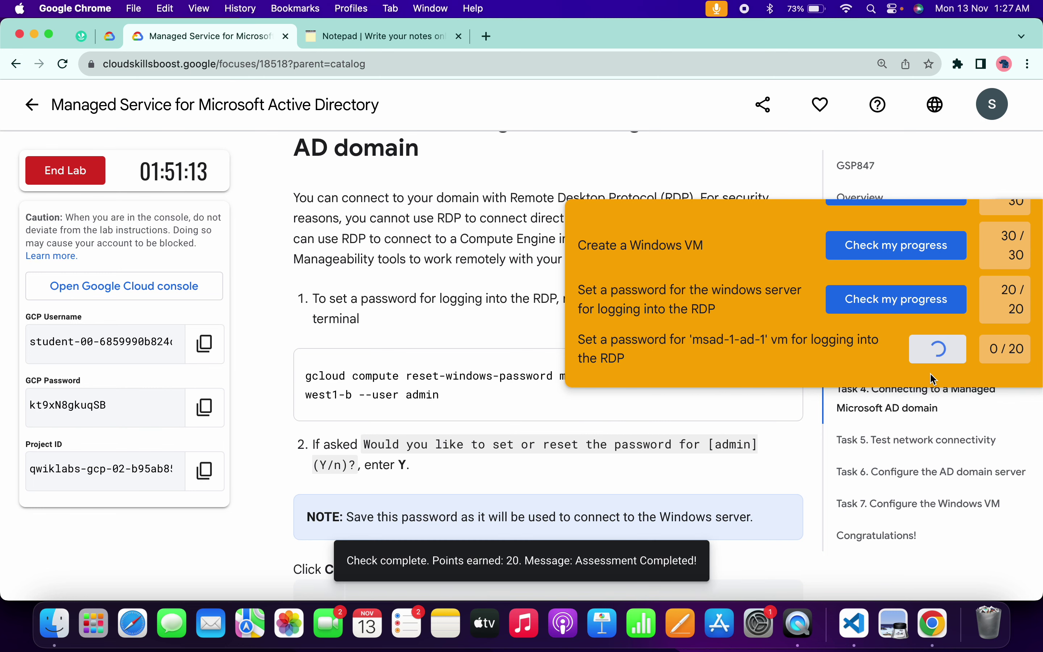
pyautogui.scroll(3, 931, 374)
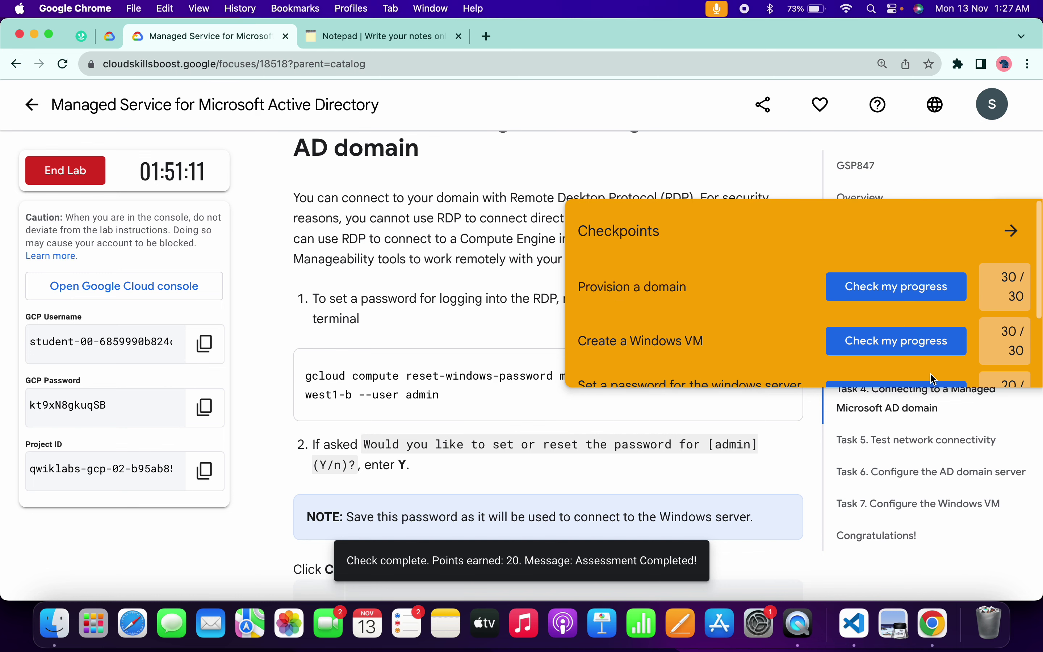
pyautogui.click(1013, 233)
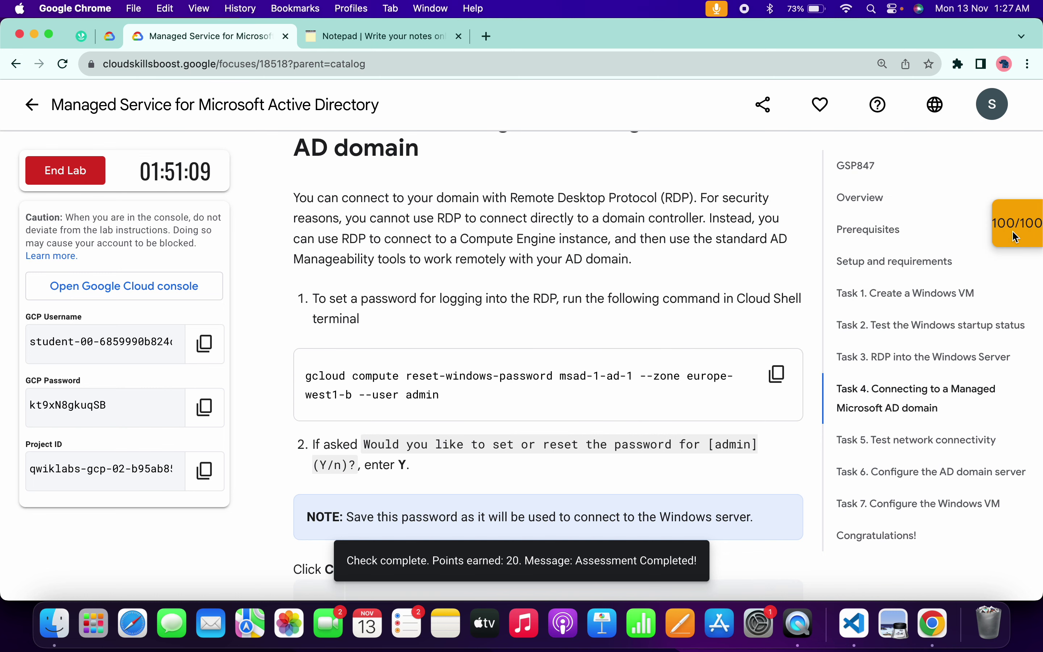
pyautogui.scroll(5, 849, 169)
pyautogui.click(849, 169)
pyautogui.scroll(3, 590, 278)
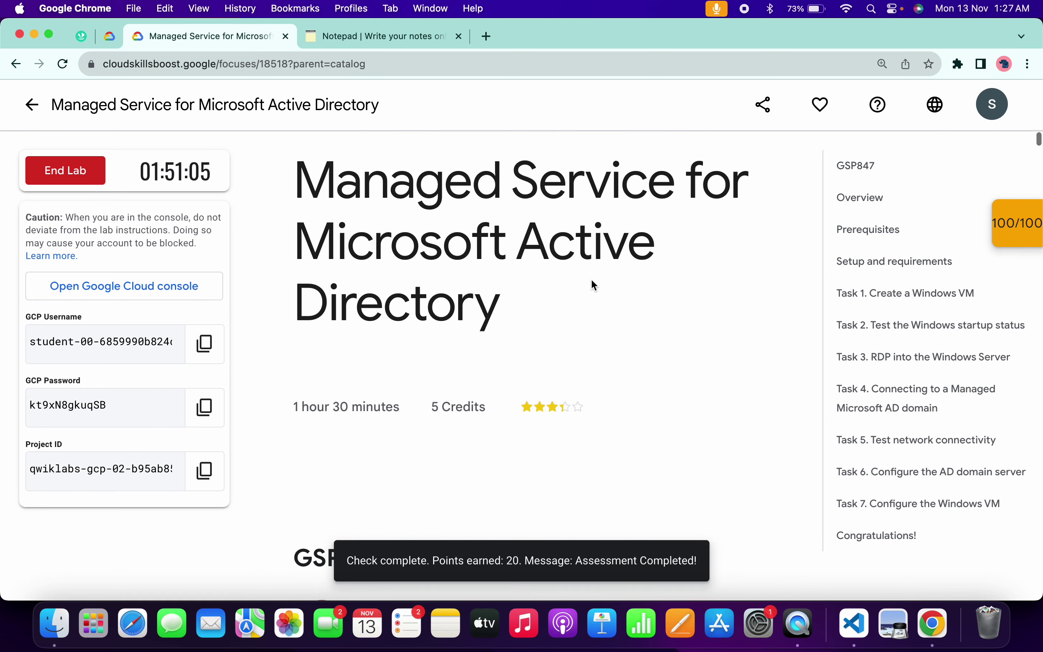